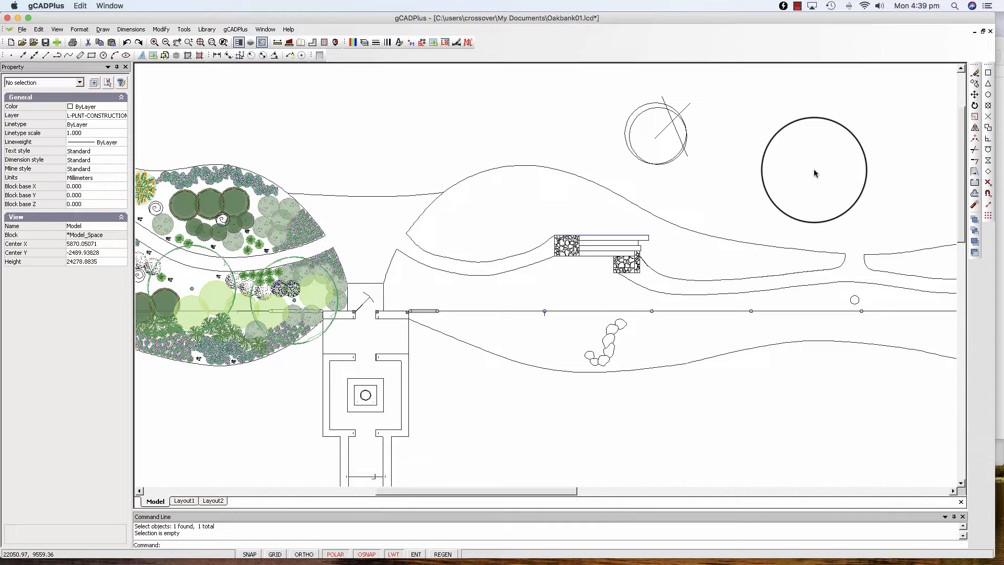
# - Select the two overlapping circles and the two crossing lines one at a time, and clear the selection
pyautogui.moveTo(813, 168); pyautogui.dragTo(661, 154)
pyautogui.scroll(2, 659, 147)
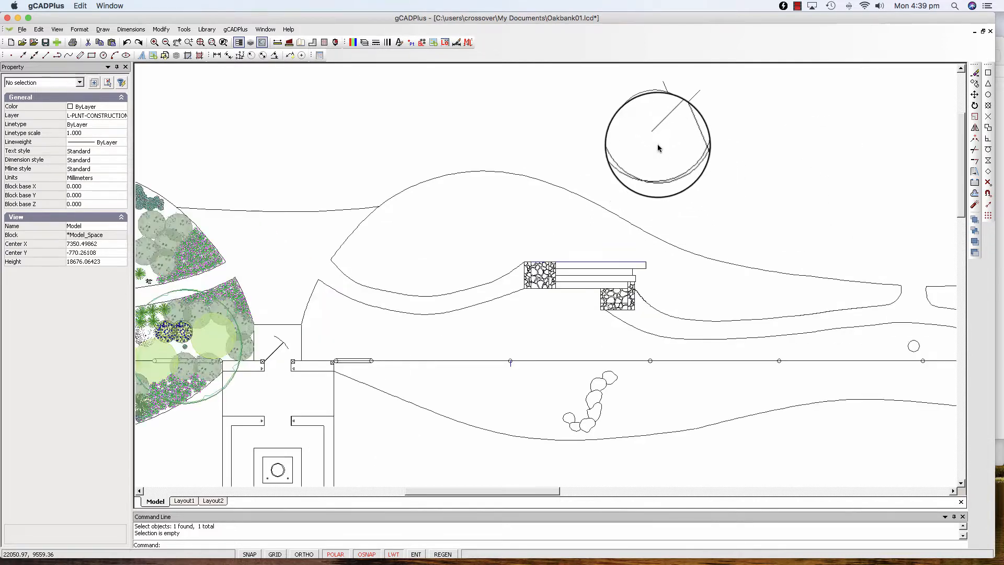
pyautogui.moveTo(665, 151); pyautogui.dragTo(670, 199, button='middle')
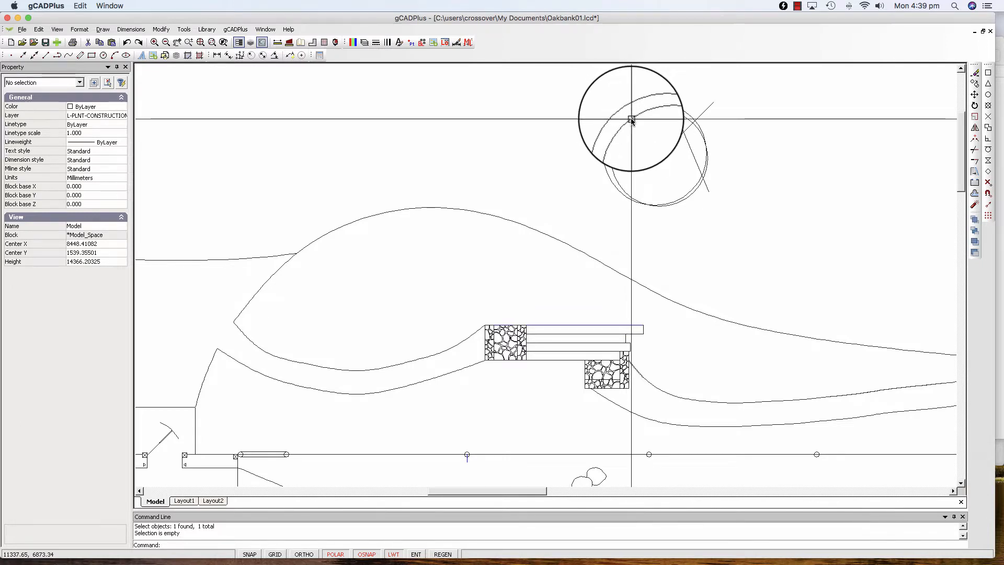
pyautogui.click(632, 119)
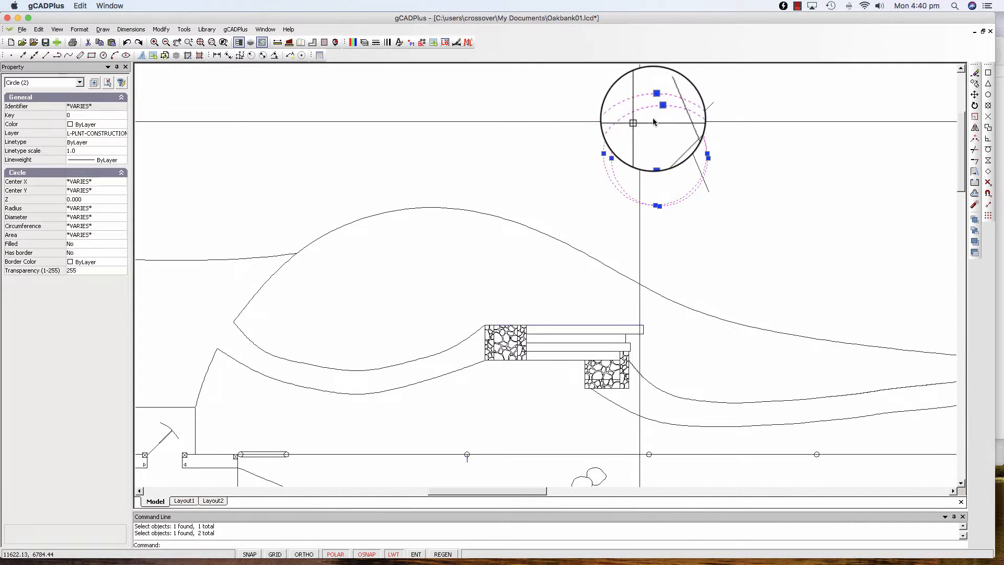
pyautogui.click(664, 99)
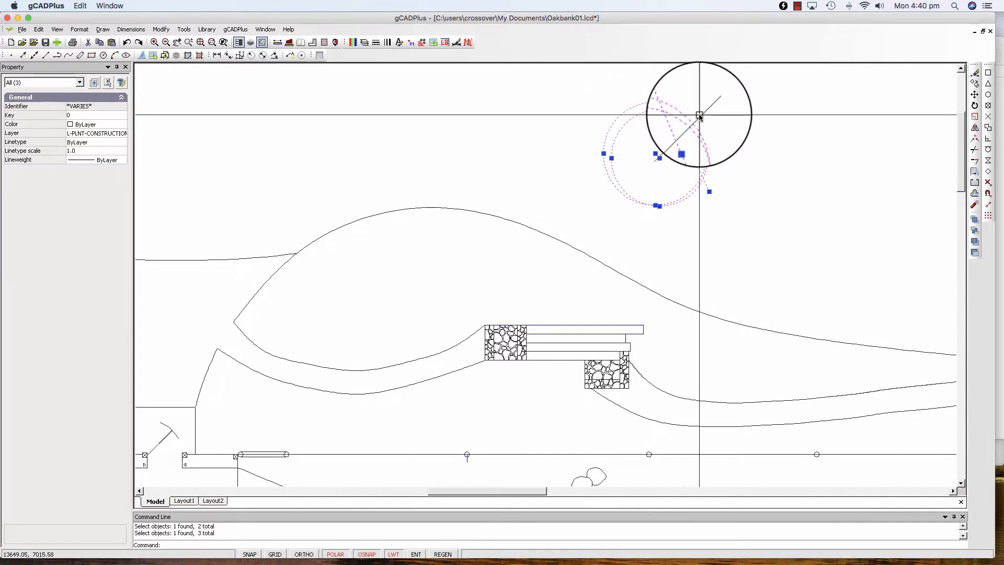
pyautogui.click(698, 115)
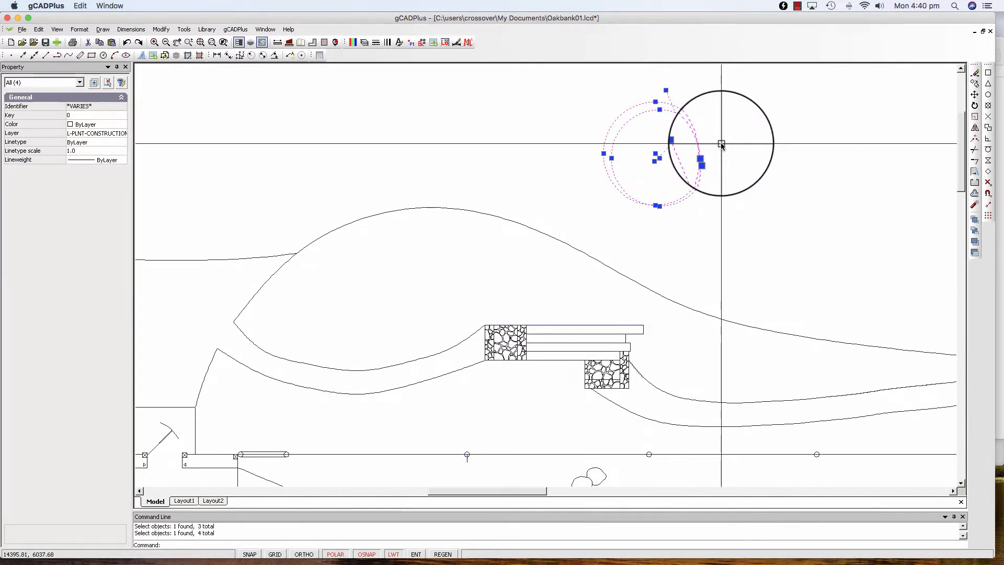
pyautogui.press('Escape')
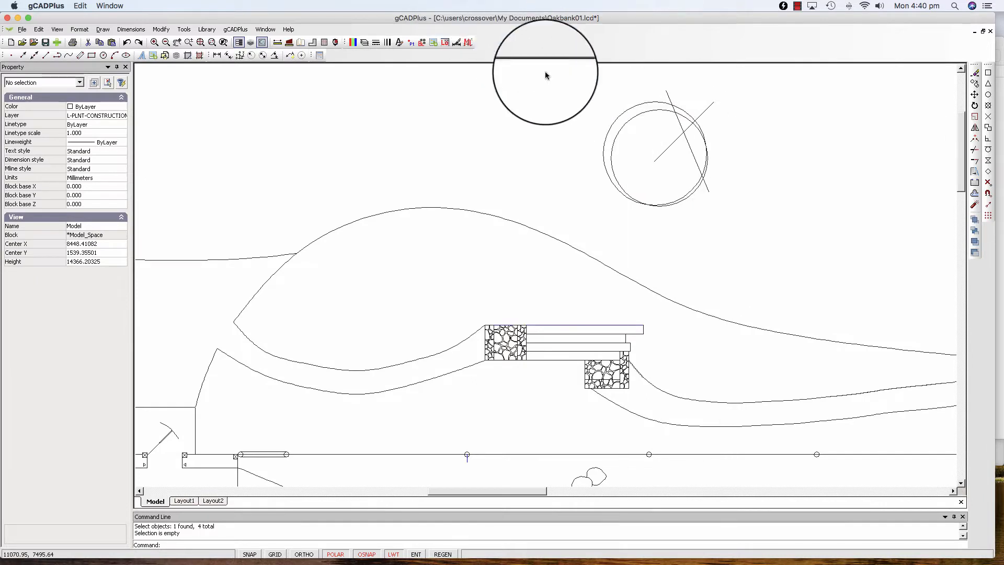
# - Select the two overlapping circles and two crossing lines together, and restrict the displayed properties to the circles
pyautogui.moveTo(569, 79); pyautogui.dragTo(600, 127)
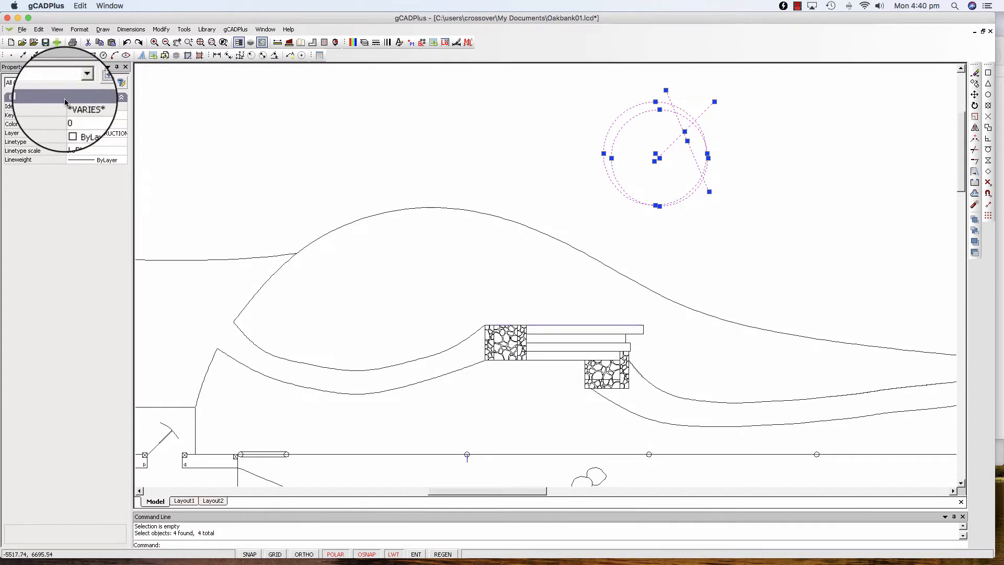
pyautogui.click(80, 83)
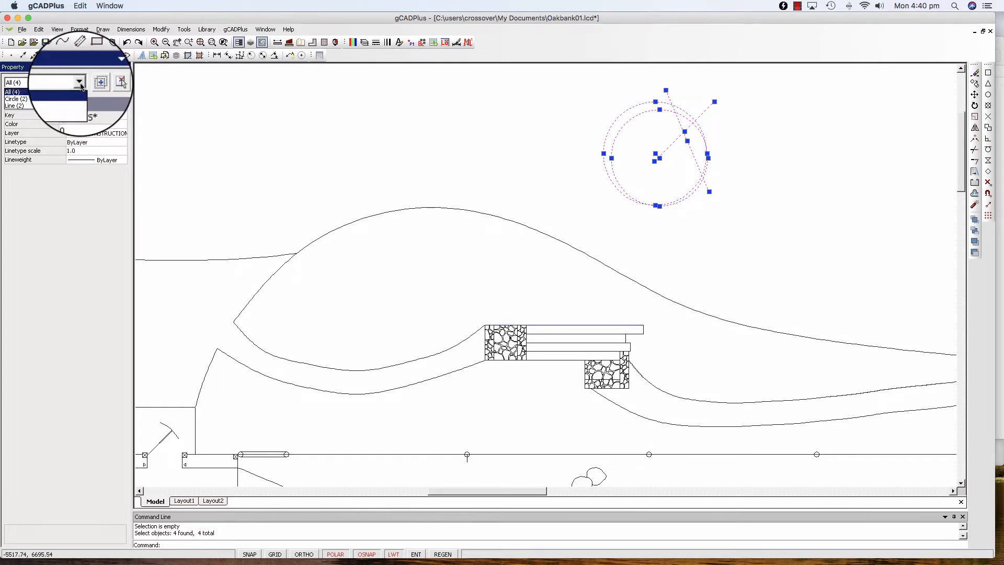
pyautogui.click(44, 100)
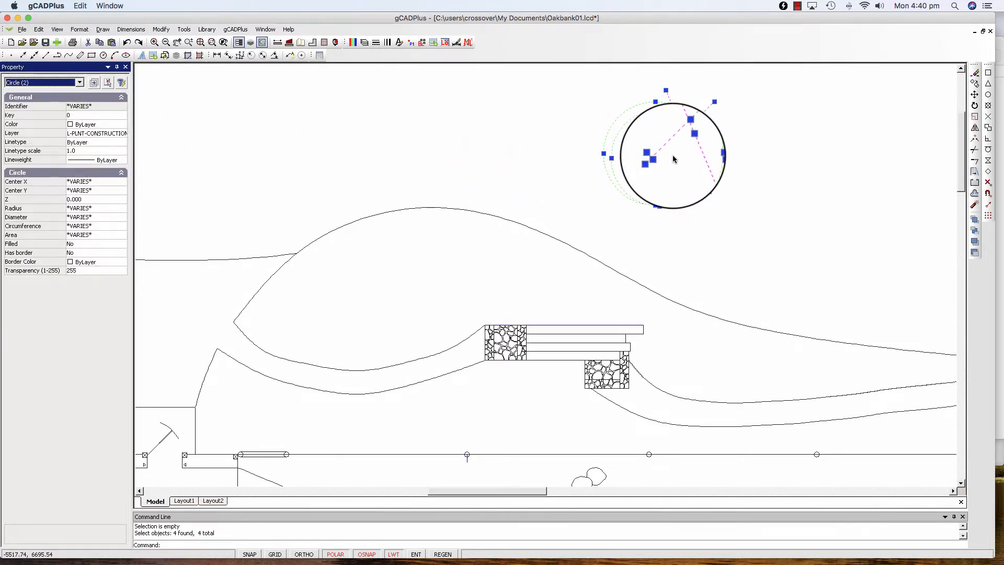
# - Remove the larger circle and the two lines from the selection, and delete the remaining smaller circle
pyautogui.scroll(3, 674, 155)
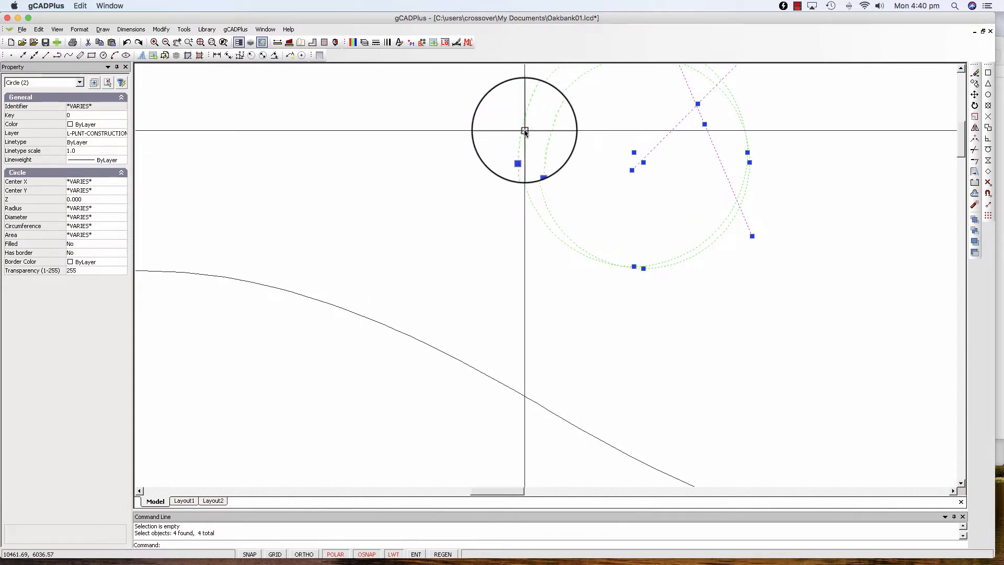
pyautogui.keyDown('shift'); pyautogui.click(523, 133); pyautogui.keyUp('shift')
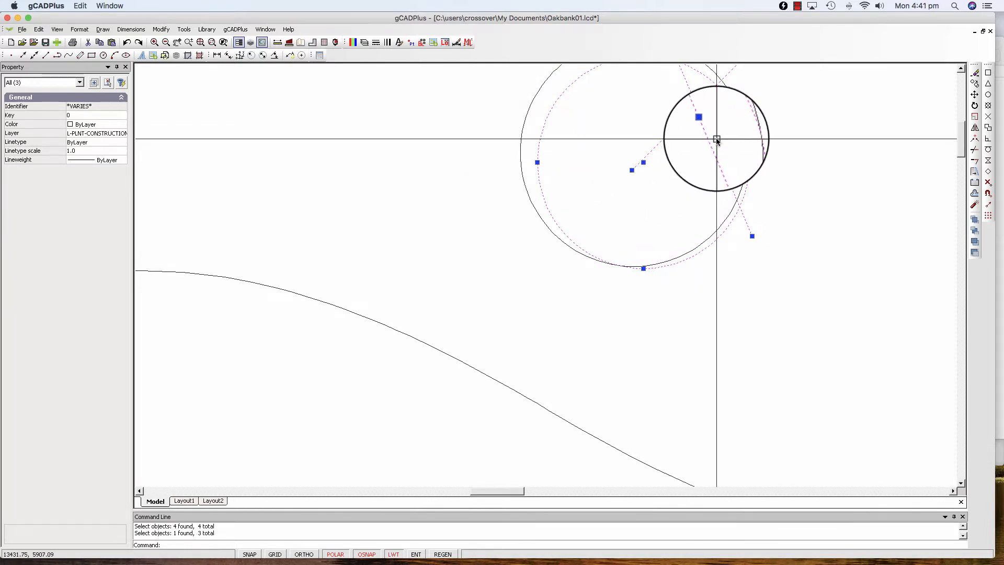
pyautogui.keyDown('shift'); pyautogui.moveTo(691, 119); pyautogui.dragTo(679, 101); pyautogui.keyUp('shift')
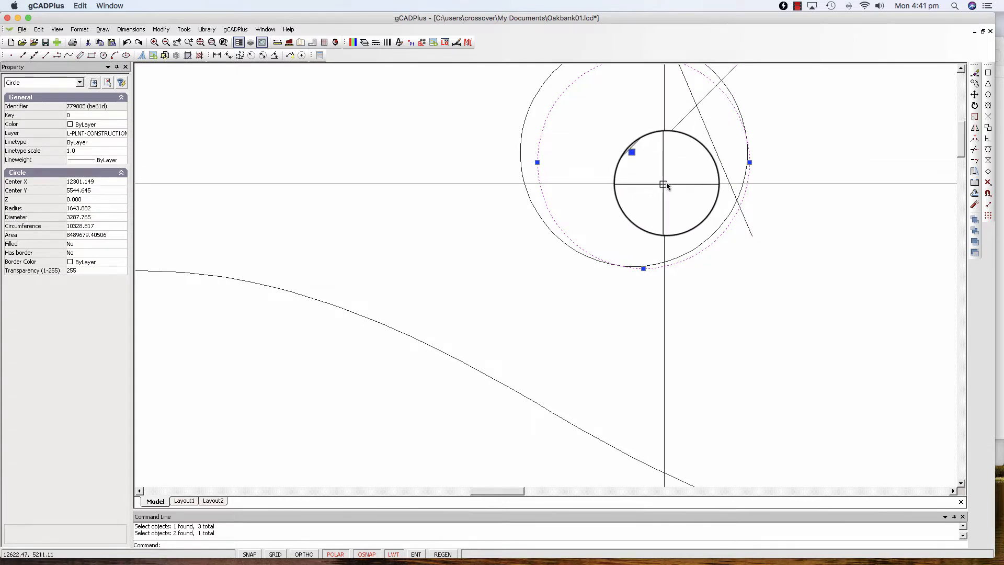
pyautogui.rightClick(669, 182)
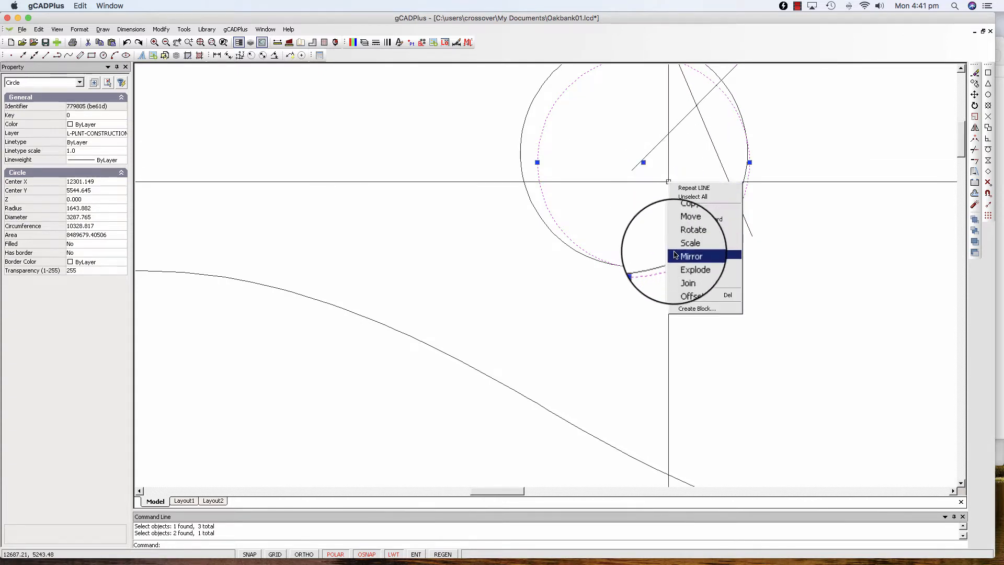
pyautogui.click(694, 299)
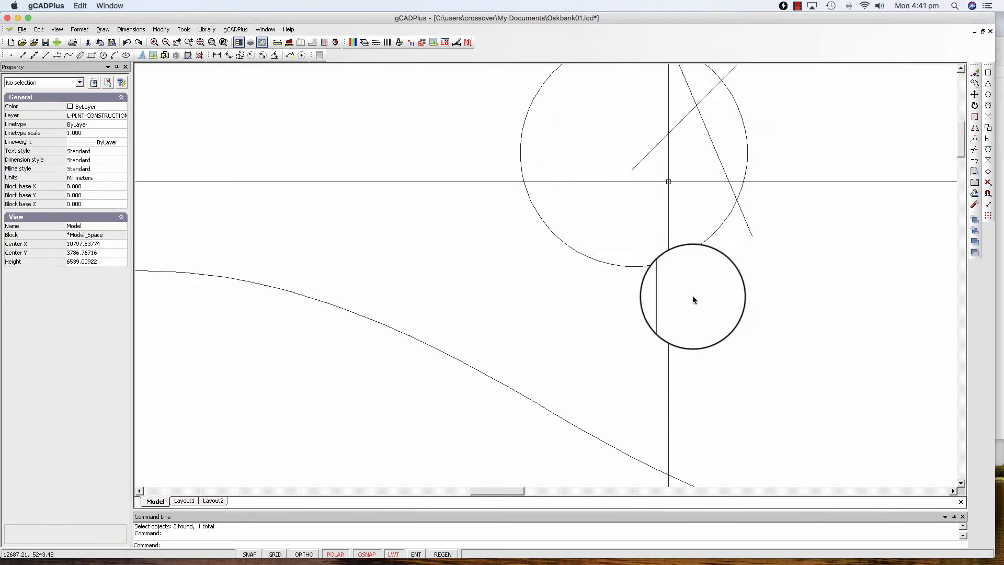
# - Select the objects on the long horizontal fence line around the first post past the gate with a crossing window
pyautogui.scroll(-5, 699, 287)
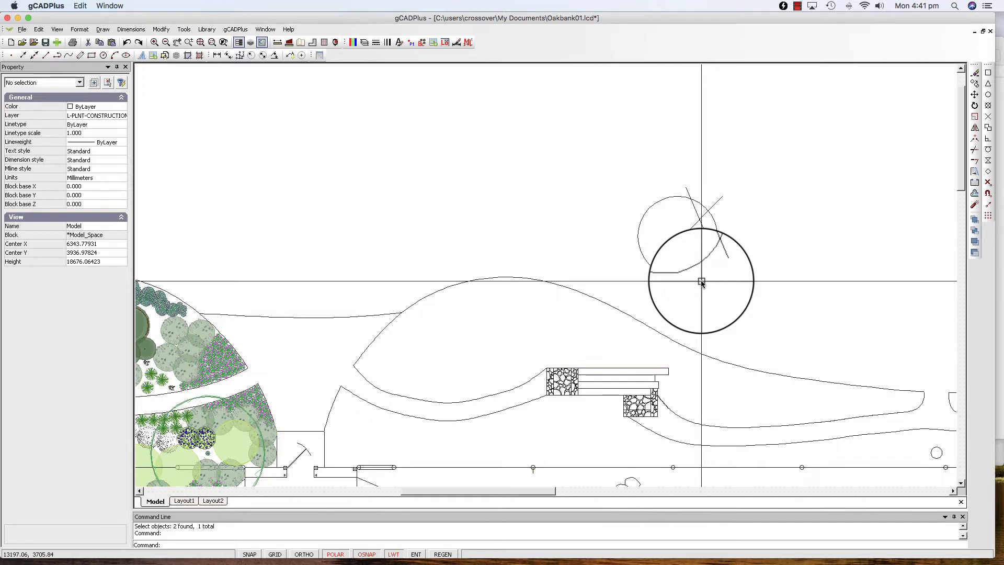
pyautogui.moveTo(560, 258)
pyautogui.mouseDown(button='middle')
pyautogui.moveTo(592, 178)
pyautogui.moveTo(594, 133)
pyautogui.moveTo(520, 108)
pyautogui.mouseUp(button='middle')
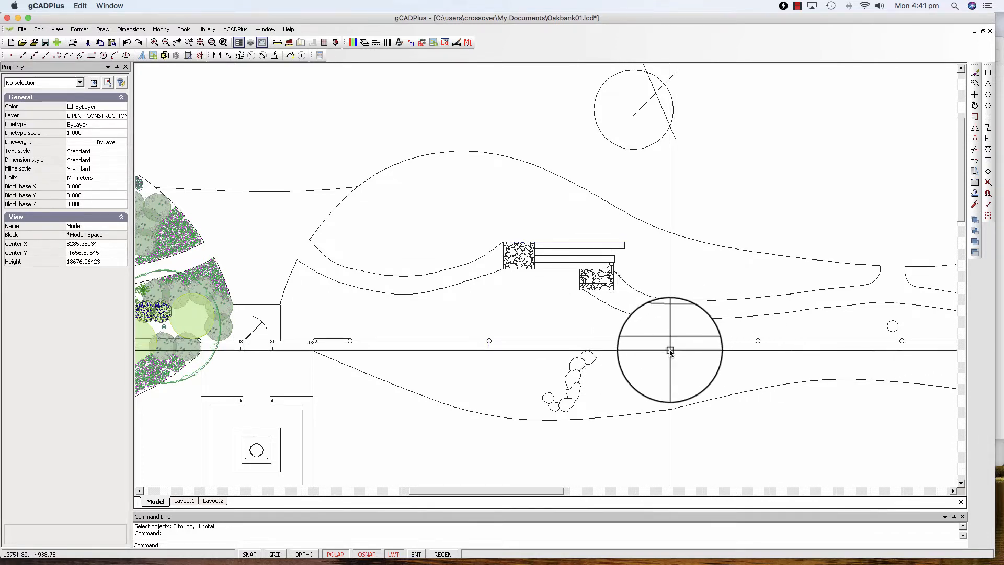
pyautogui.click(515, 358)
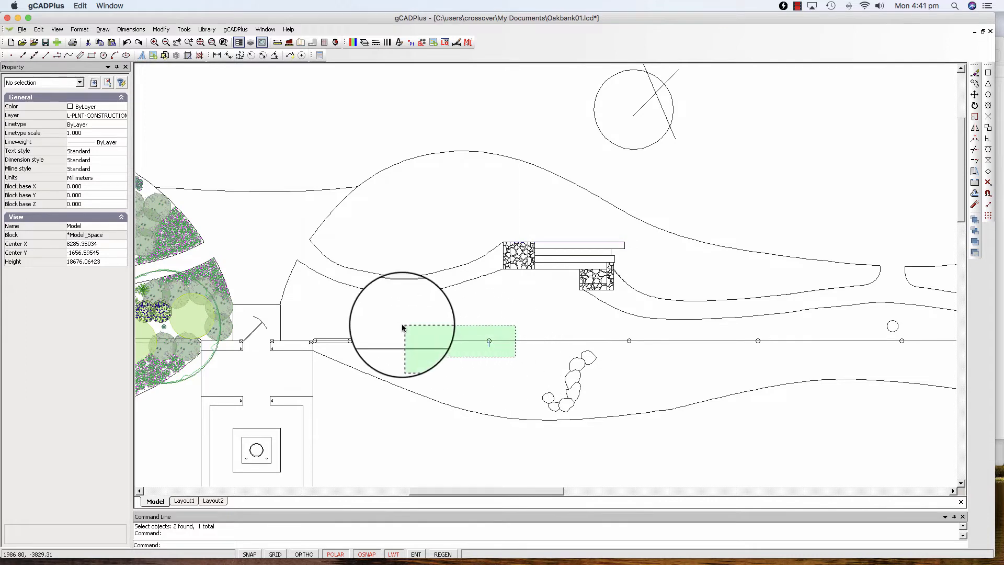
pyautogui.click(361, 307)
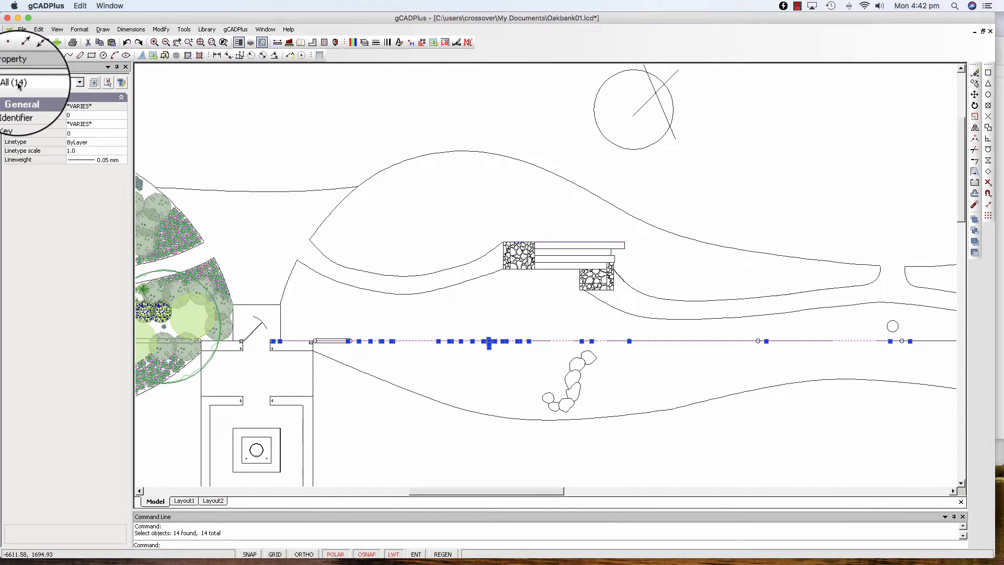
# - Show the properties of only the circle among the selected fence-line objects, and clear the selection
pyautogui.click(80, 86)
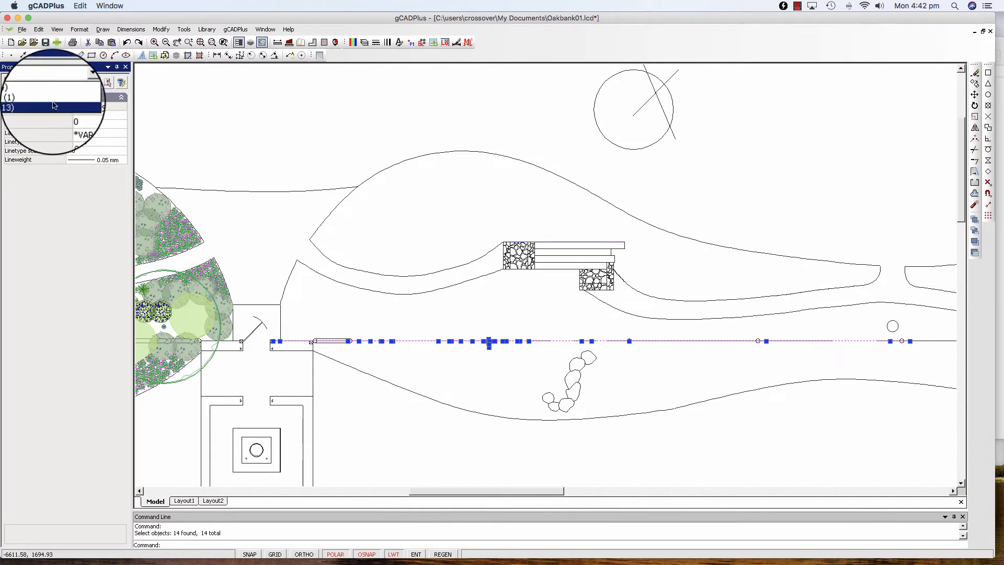
pyautogui.click(423, 157)
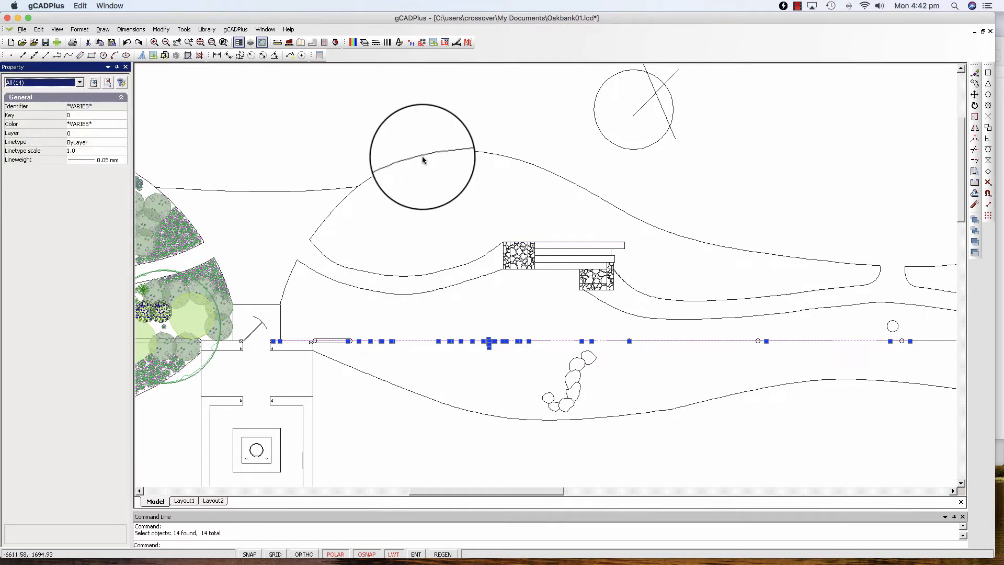
pyautogui.scroll(-3, 456, 201)
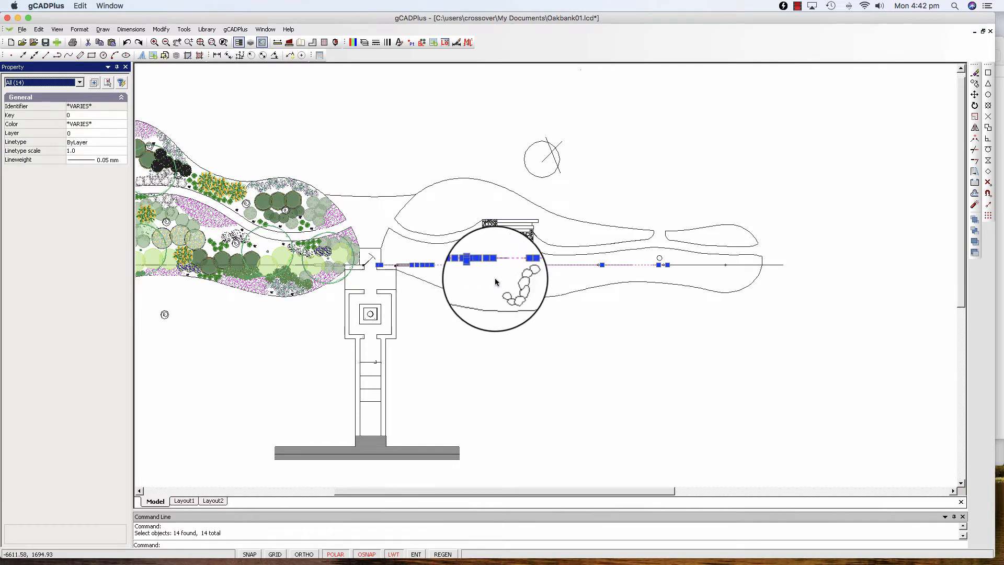
pyautogui.scroll(2, 601, 303)
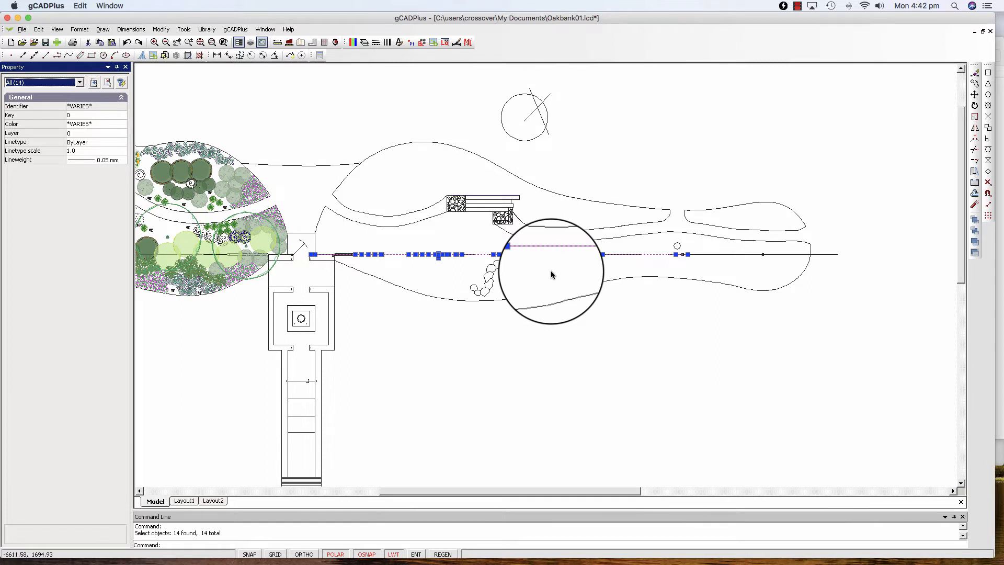
pyautogui.click(79, 84)
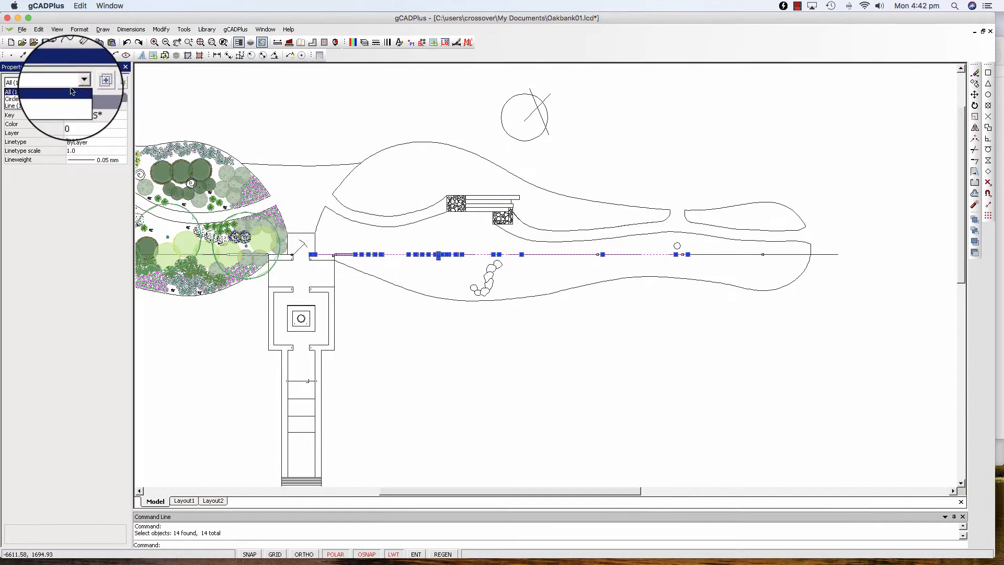
pyautogui.click(35, 101)
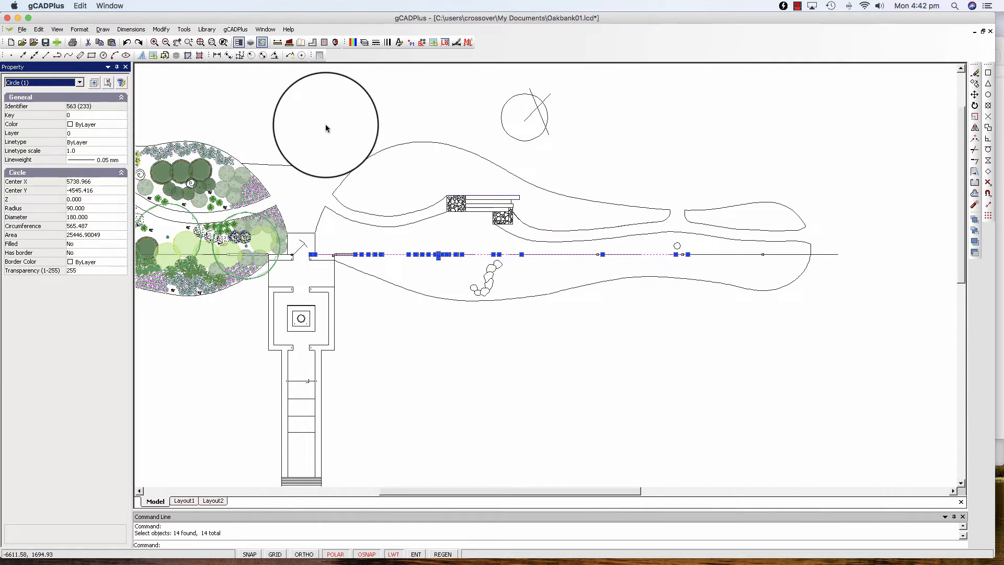
pyautogui.click(325, 125)
pyautogui.press('Escape')
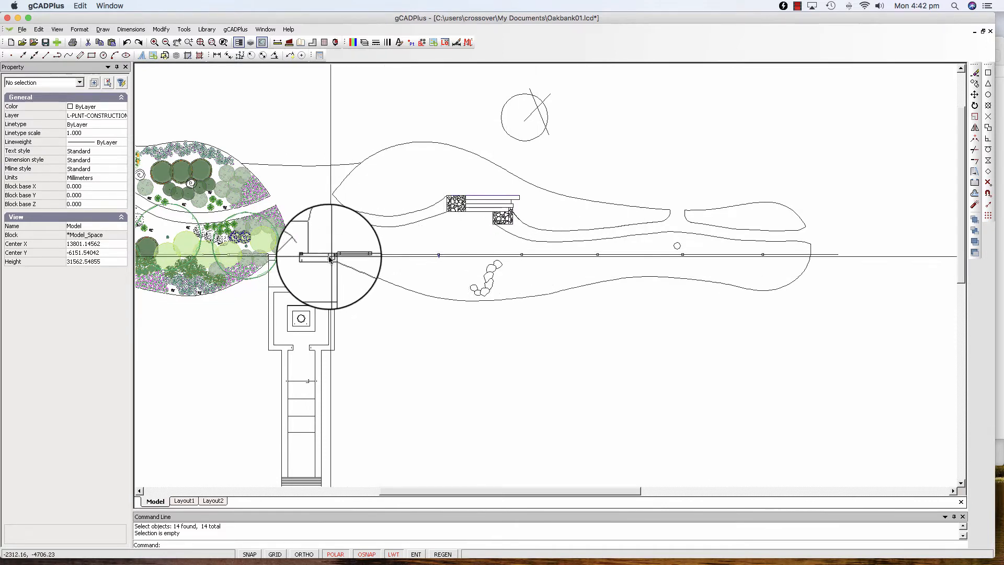
# - Select all objects fully enclosed along the fence line, from the gate's near post to beyond the far end of the planting bed
pyautogui.scroll(2, 306, 252)
pyautogui.scroll(1, 308, 252)
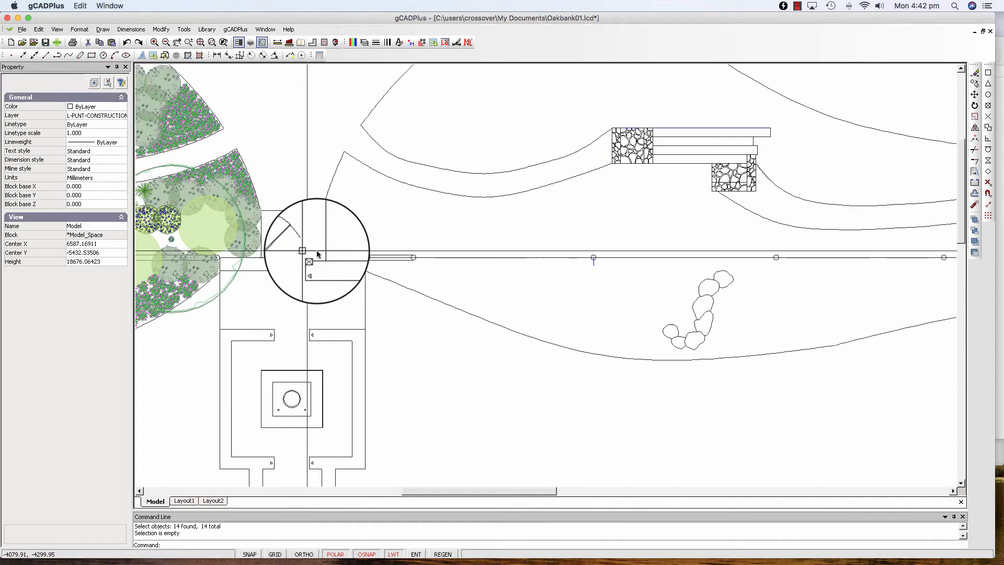
pyautogui.scroll(-1, 314, 252)
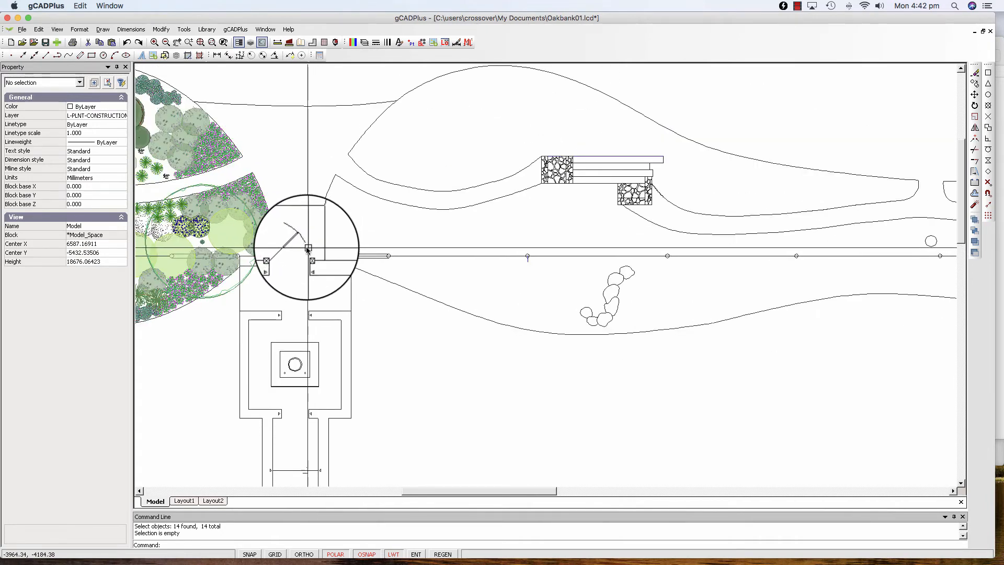
pyautogui.moveTo(307, 250); pyautogui.dragTo(811, 302)
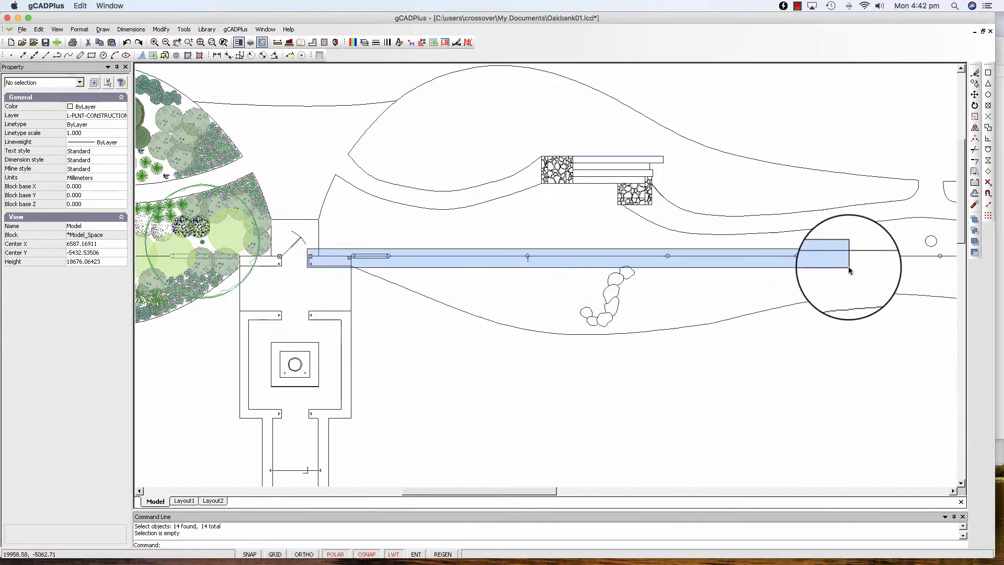
pyautogui.moveTo(765, 281); pyautogui.dragTo(565, 262, button='middle')
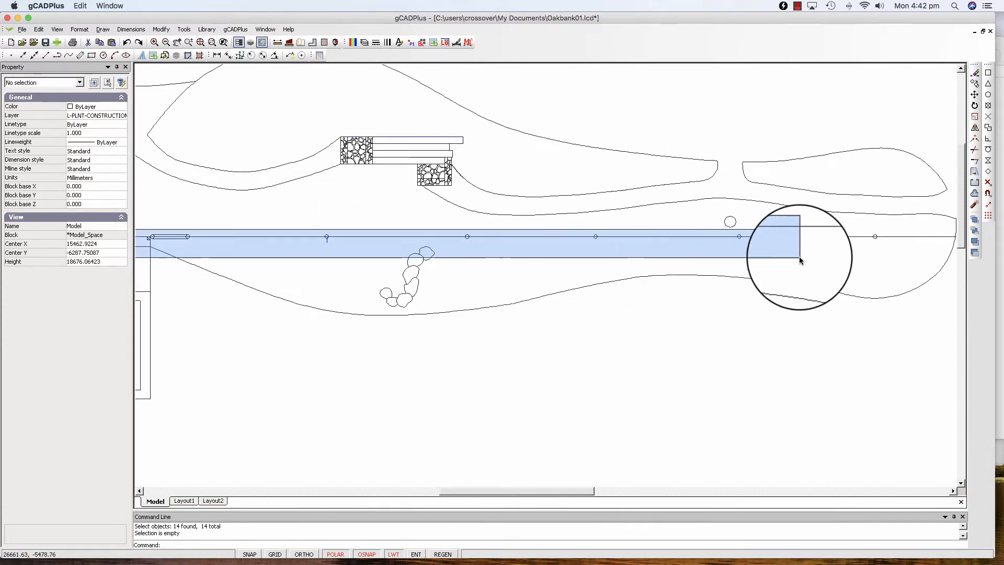
pyautogui.moveTo(814, 261); pyautogui.dragTo(600, 266, button='middle')
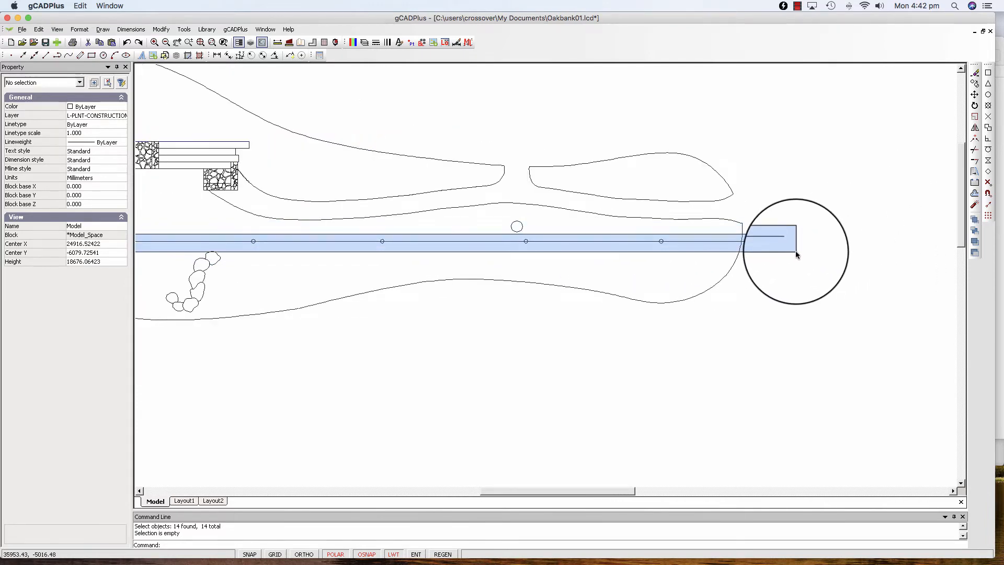
pyautogui.click(794, 251)
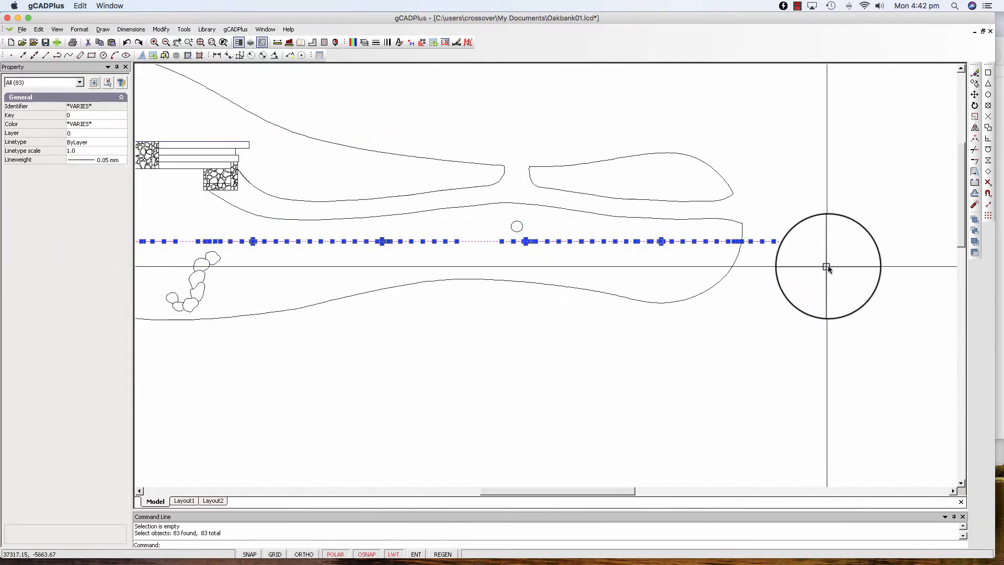
# - Restrict the displayed properties of the selected fence-line objects to the polyline, and inspect the far end of the line
pyautogui.scroll(-3, 836, 268)
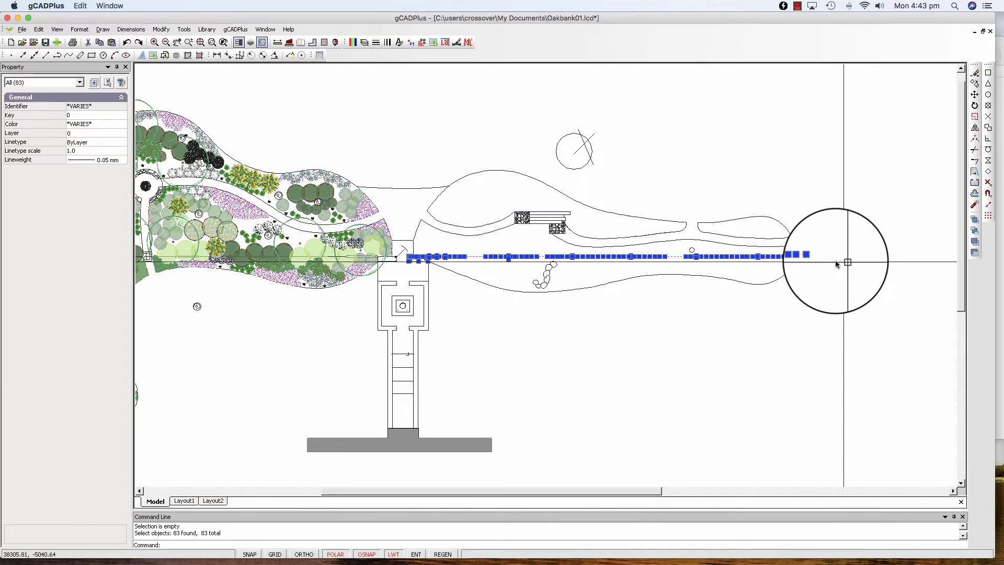
pyautogui.click(79, 85)
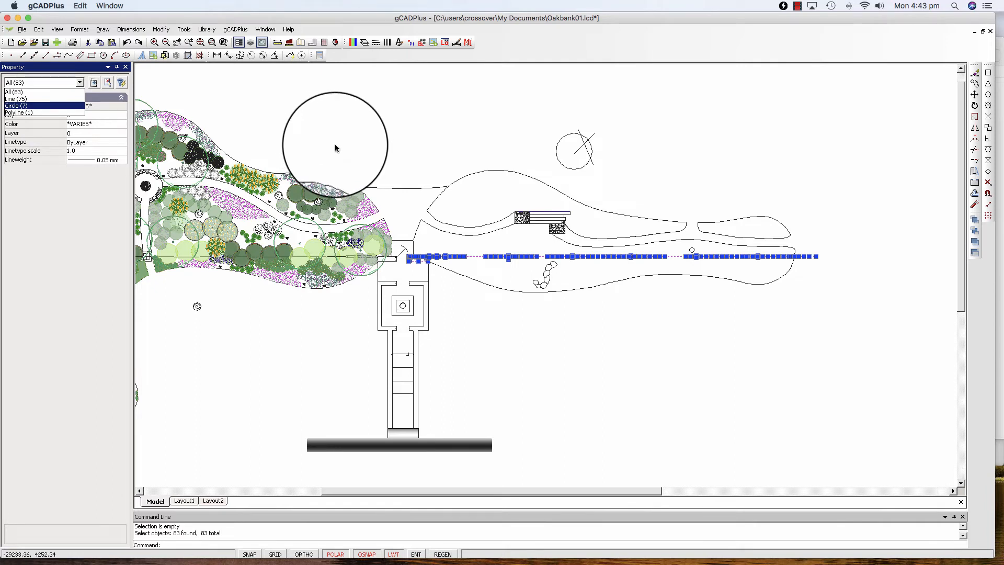
pyautogui.click(49, 113)
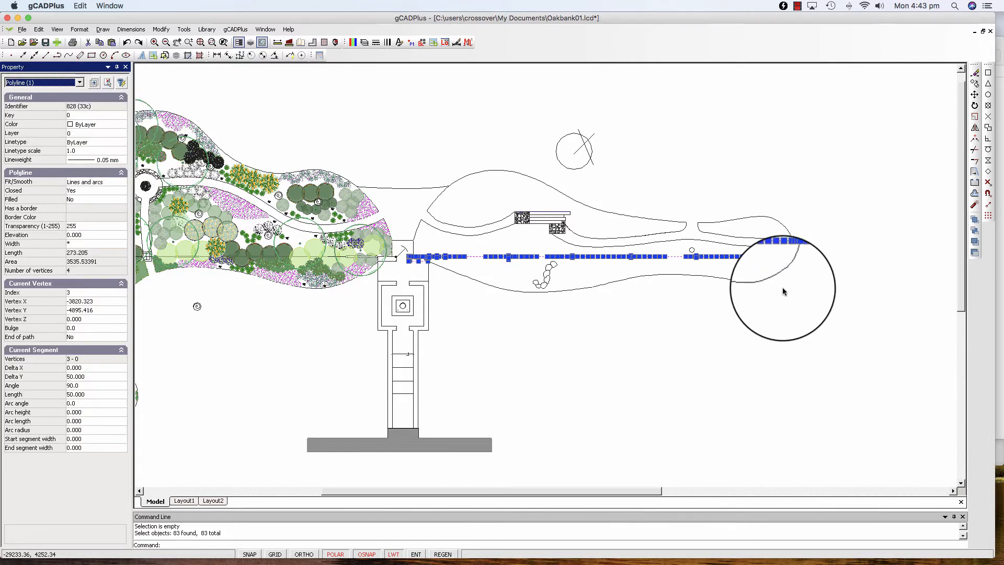
pyautogui.scroll(3, 764, 277)
pyautogui.scroll(3, 759, 272)
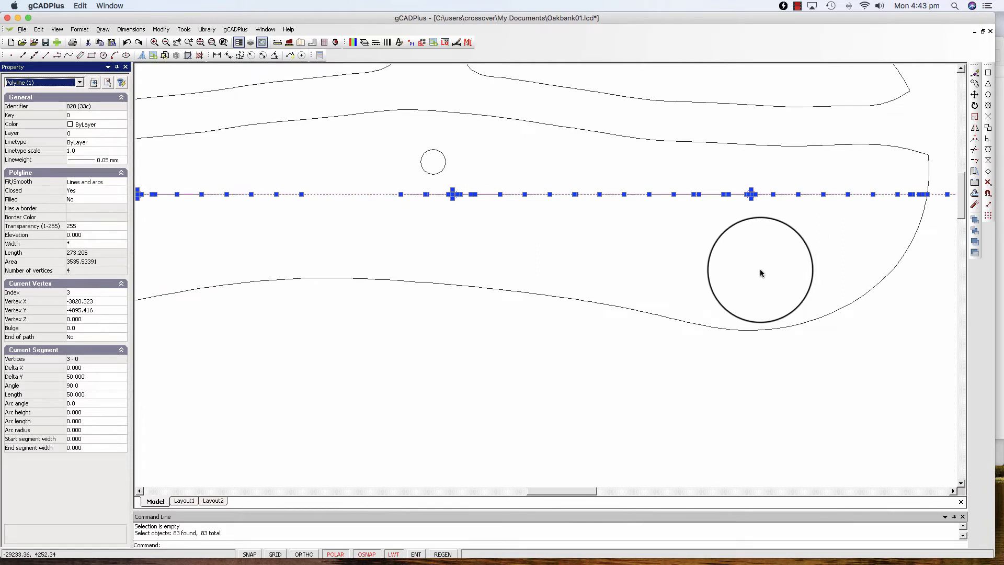
# - Take the long line at the far end of the fence out of the selection, and erase the remaining selected fence-line objects
pyautogui.moveTo(820, 249); pyautogui.dragTo(583, 274, button='middle')
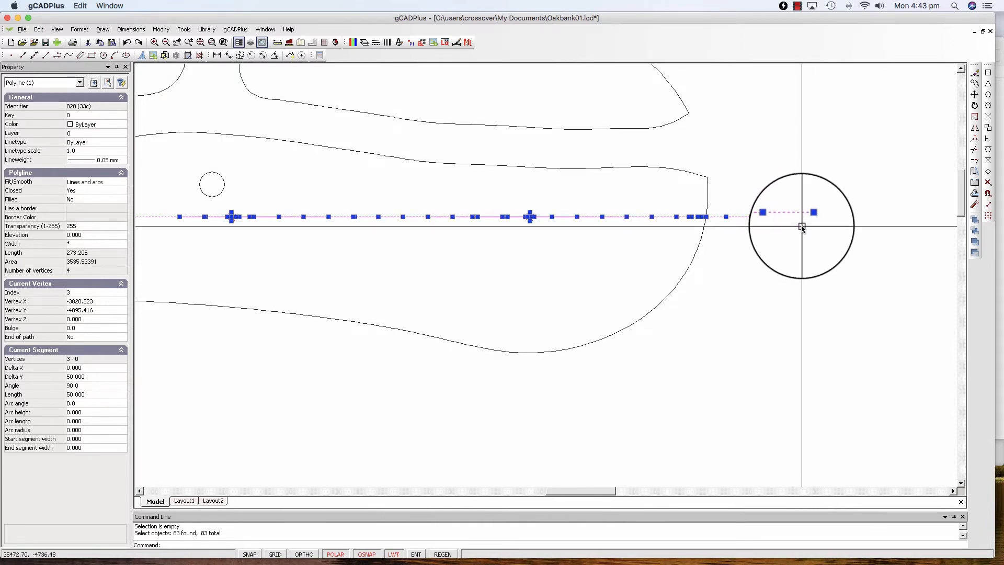
pyautogui.keyDown('shift'); pyautogui.click(804, 218); pyautogui.keyUp('shift')
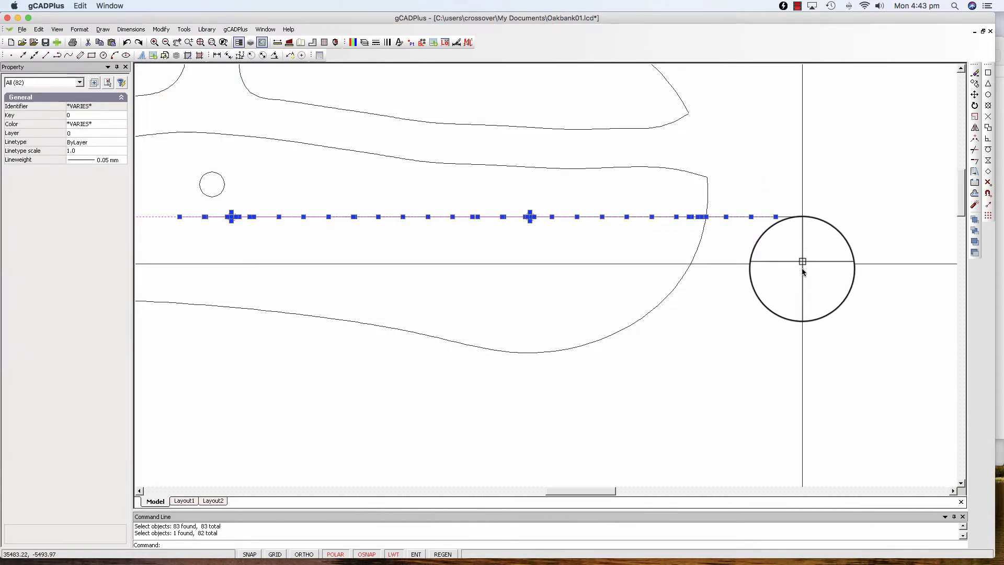
pyautogui.scroll(-3, 804, 276)
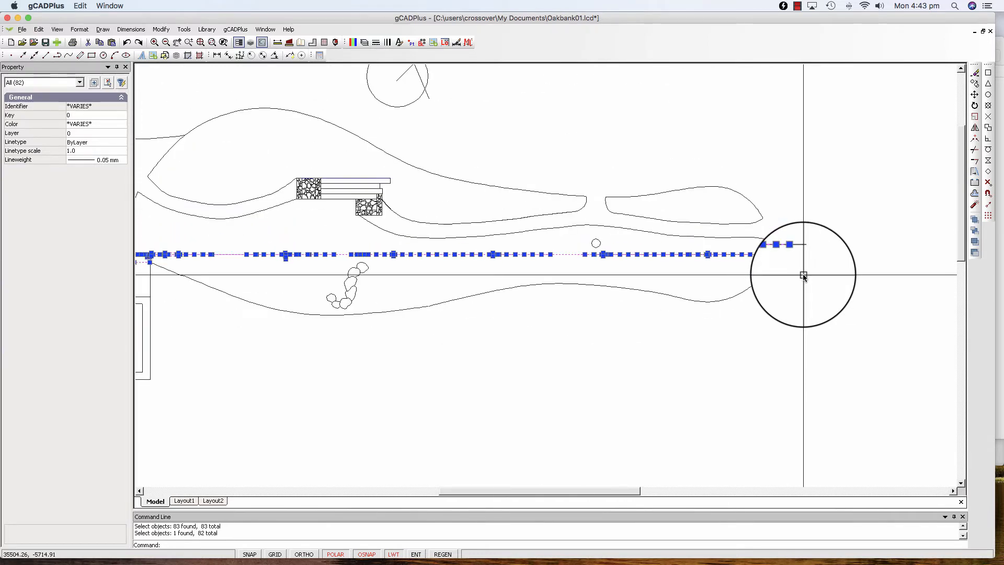
pyautogui.scroll(-2, 804, 276)
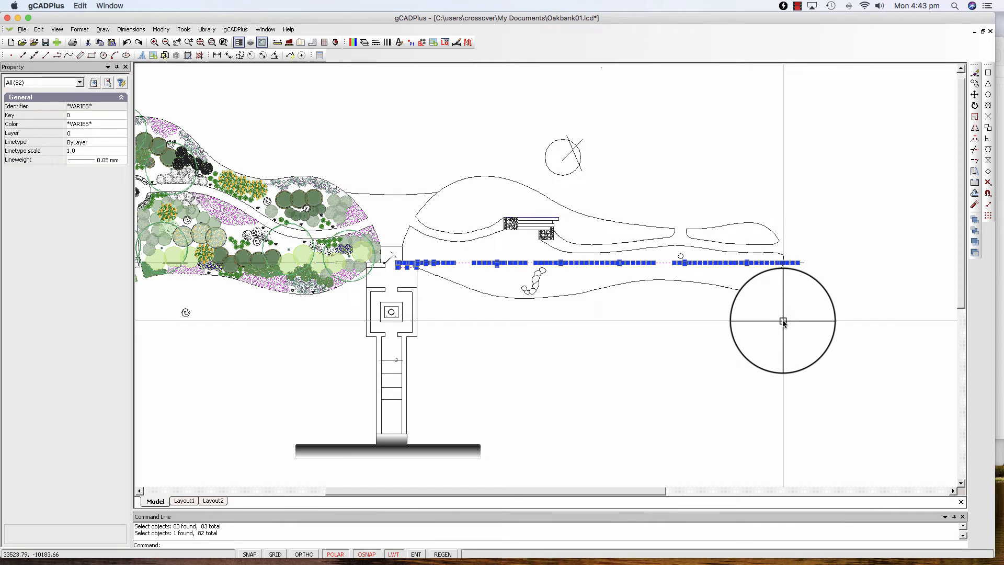
pyautogui.rightClick(782, 321)
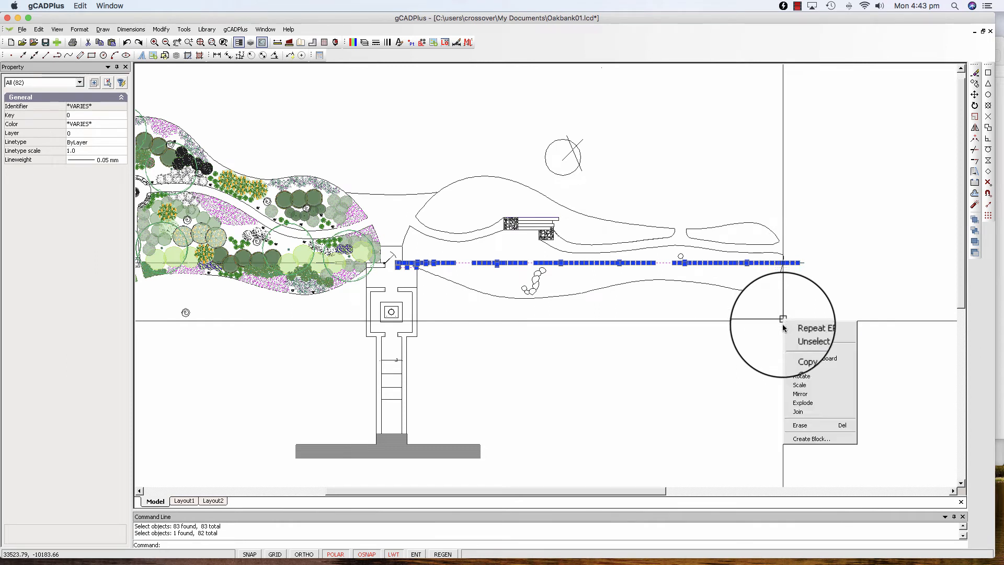
pyautogui.click(801, 425)
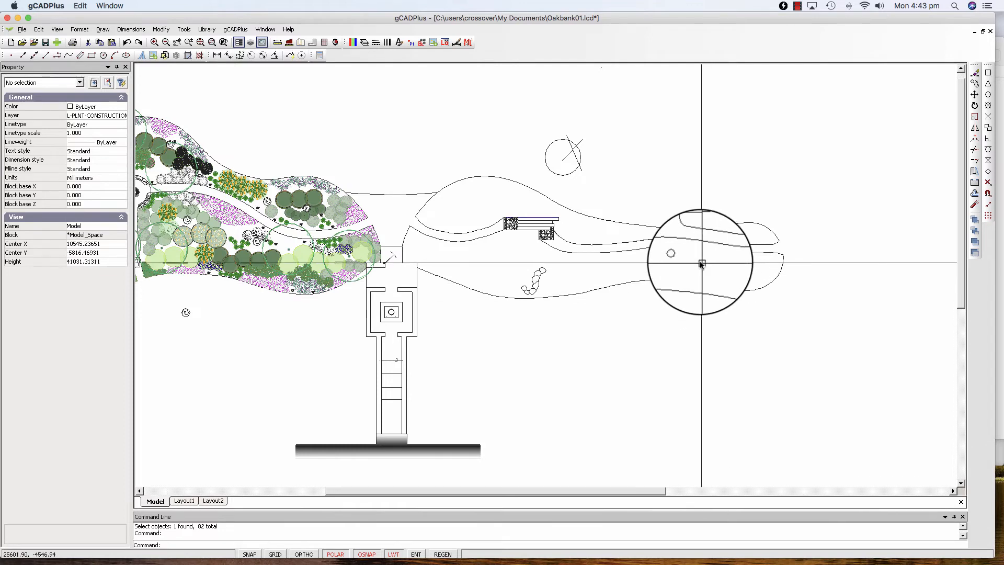
# - Stretch the near end of the remaining fence line horizontally back to the corner just past the gate, and clear the selection
pyautogui.click(701, 263)
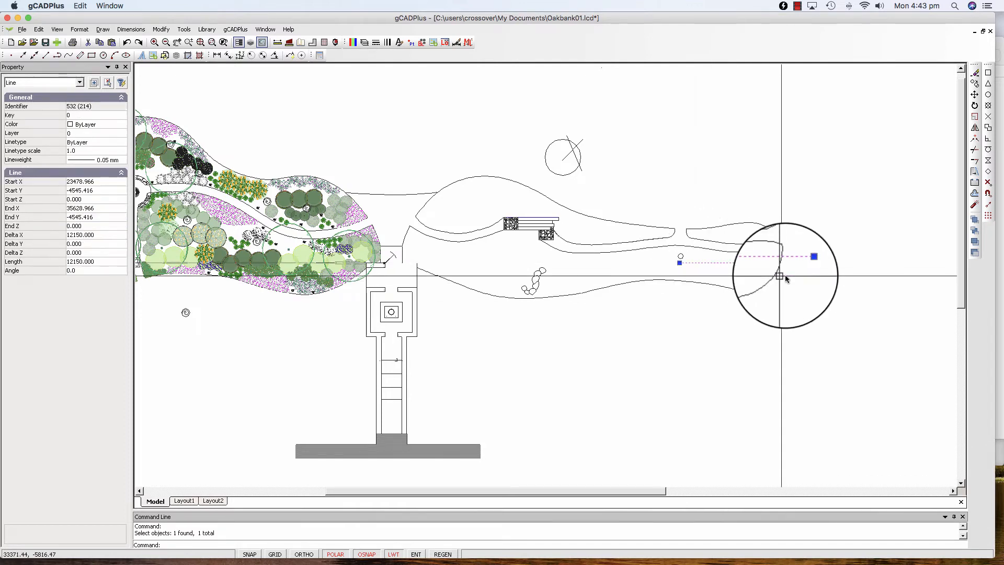
pyautogui.click(679, 264)
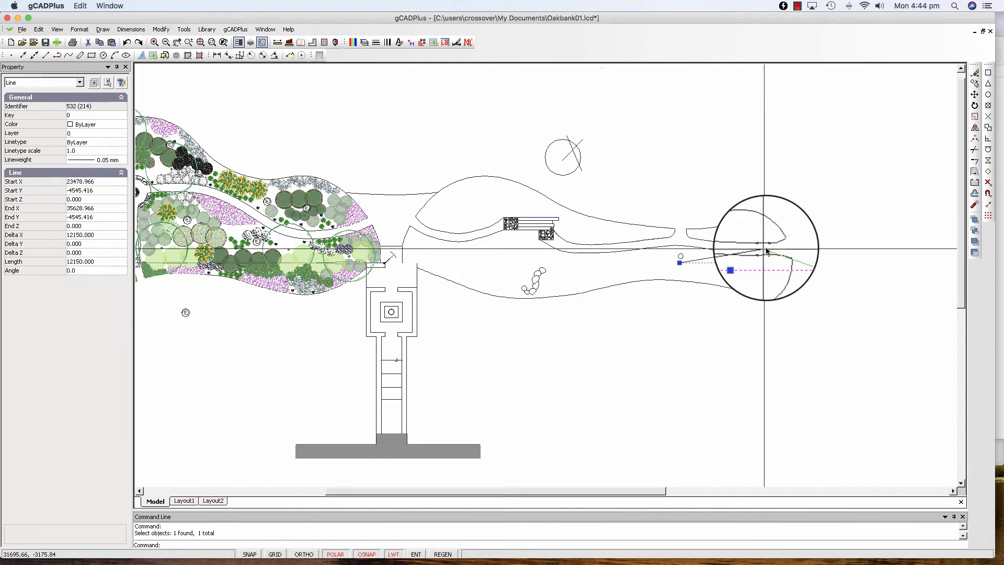
pyautogui.click(792, 244)
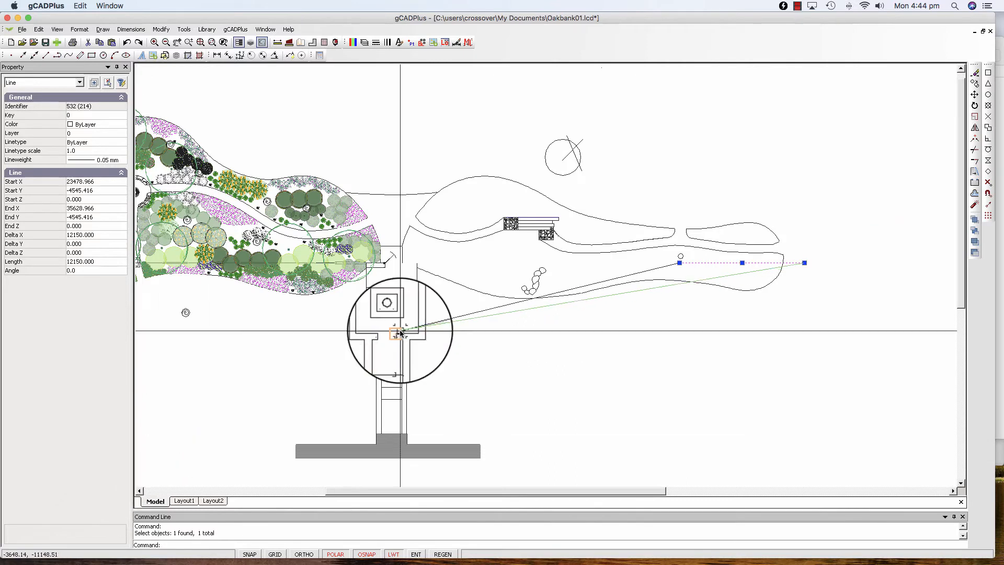
pyautogui.click(403, 261)
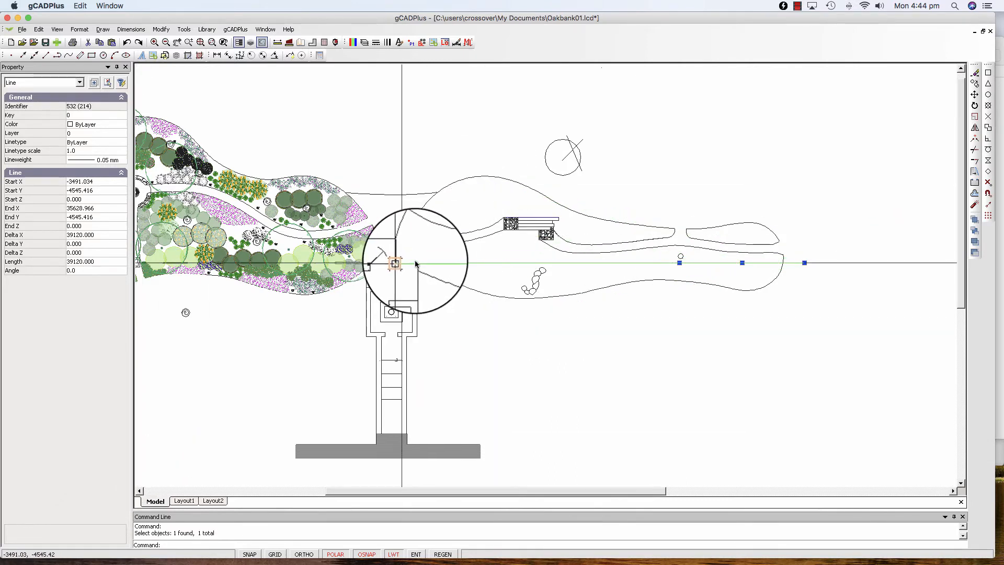
pyautogui.rightClick(428, 256)
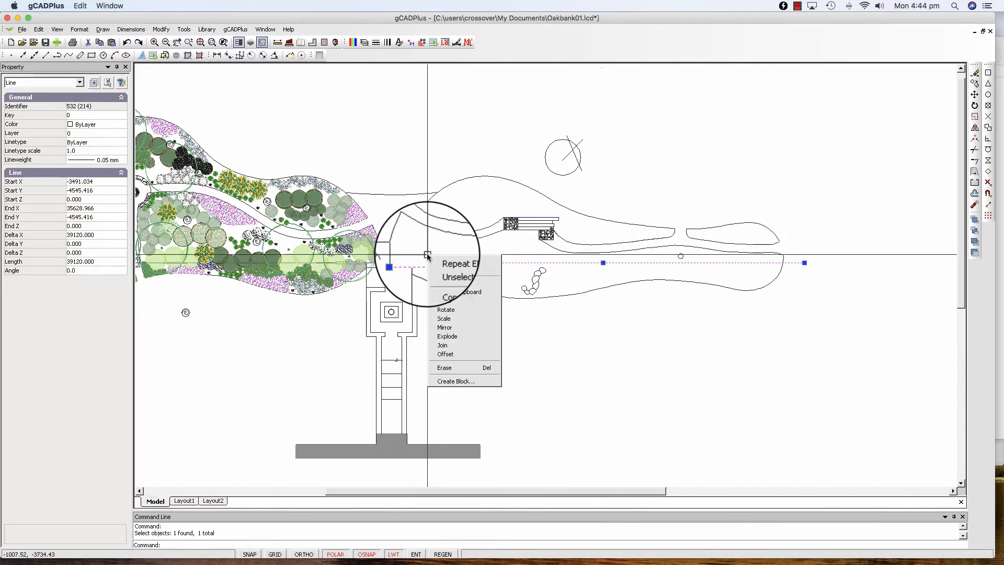
pyautogui.click(452, 274)
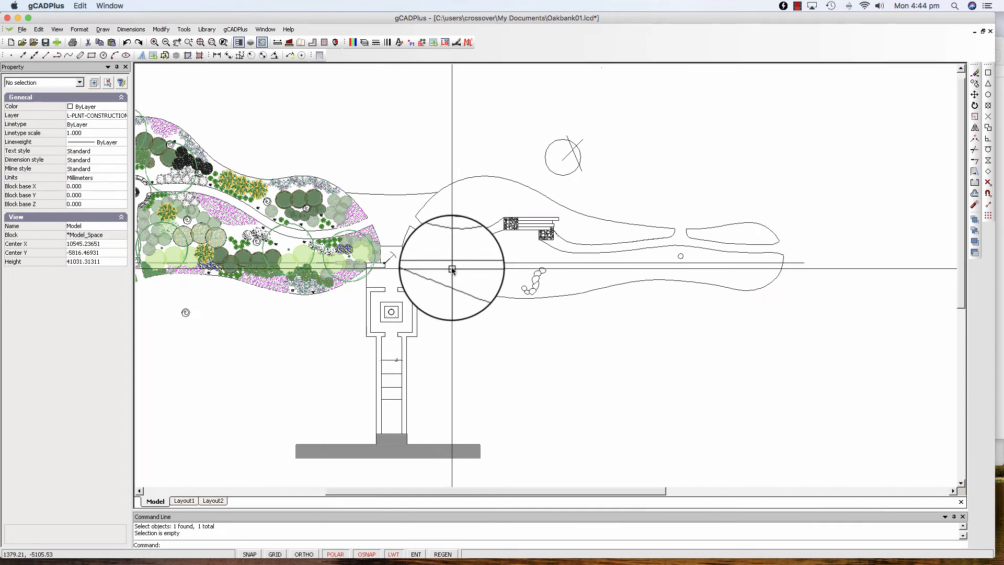
pyautogui.click(454, 263)
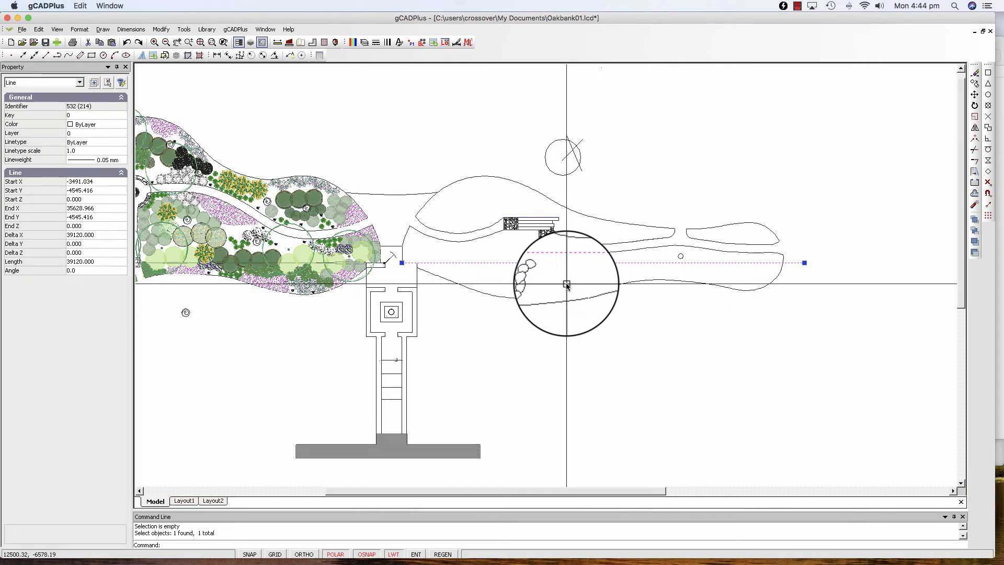
pyautogui.press('Escape')
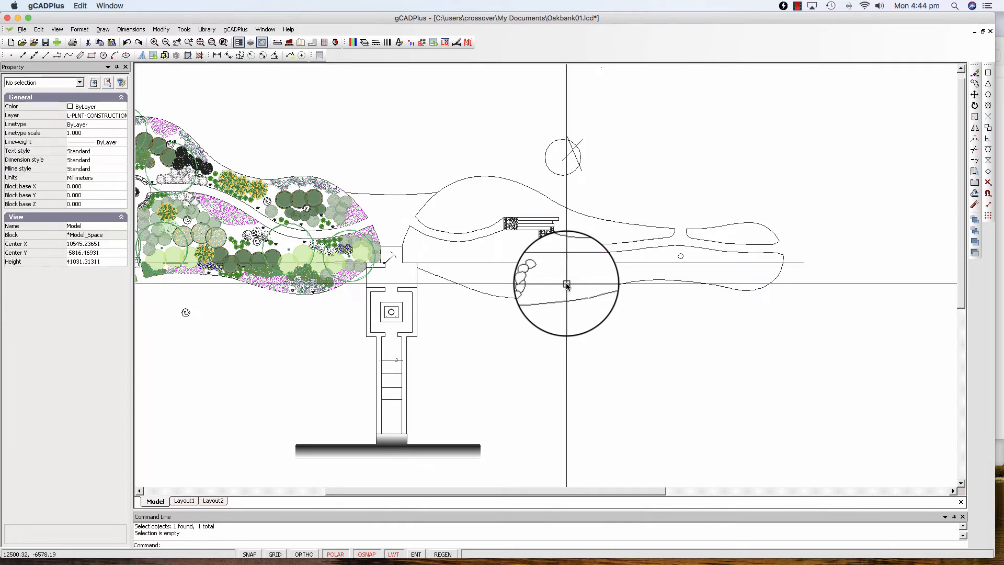
# - Assign the FENCELINE1 linetype to the extended fence line with a linetype scale of 100, and deselect it
pyautogui.click(511, 262)
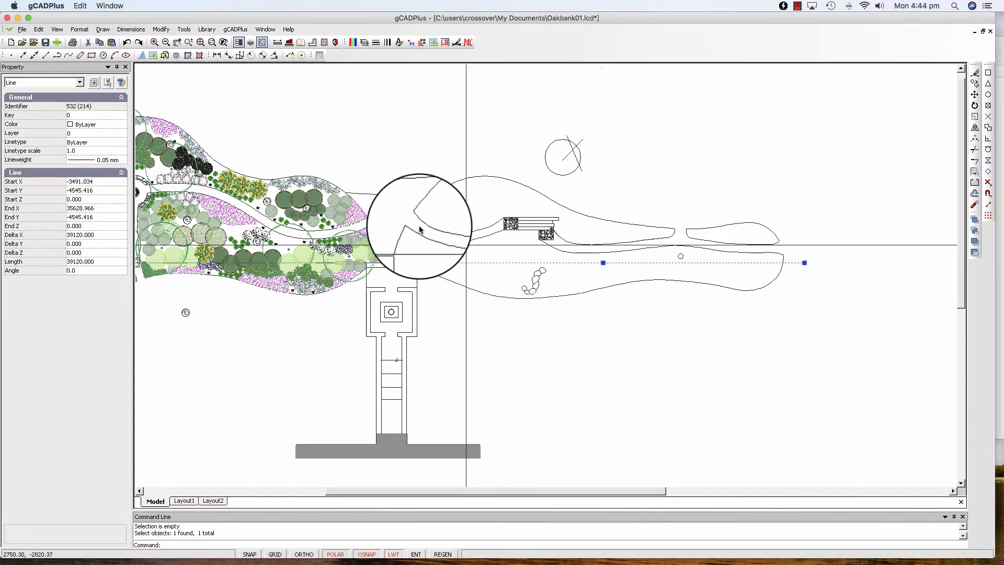
pyautogui.click(123, 144)
pyautogui.click(122, 144)
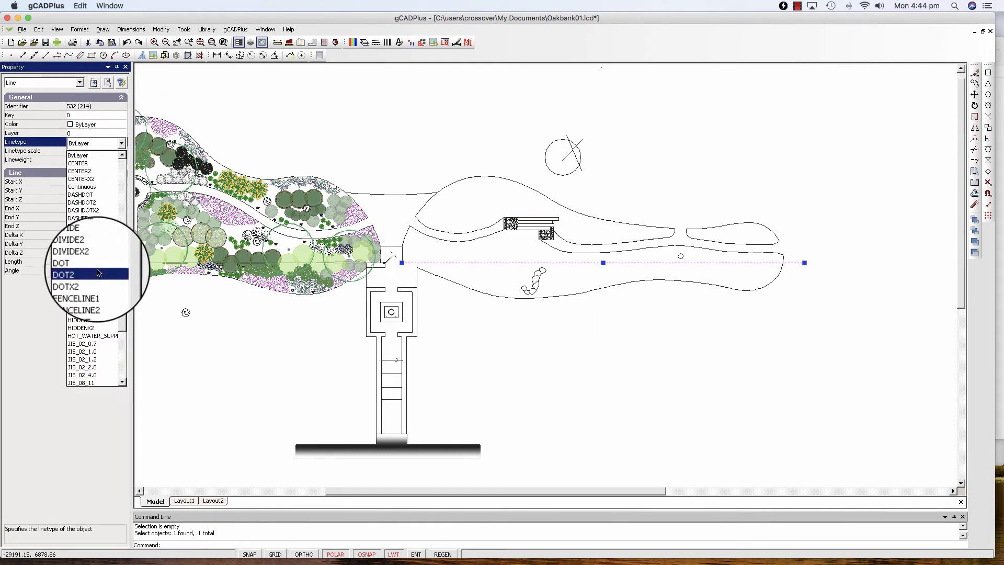
pyautogui.click(95, 288)
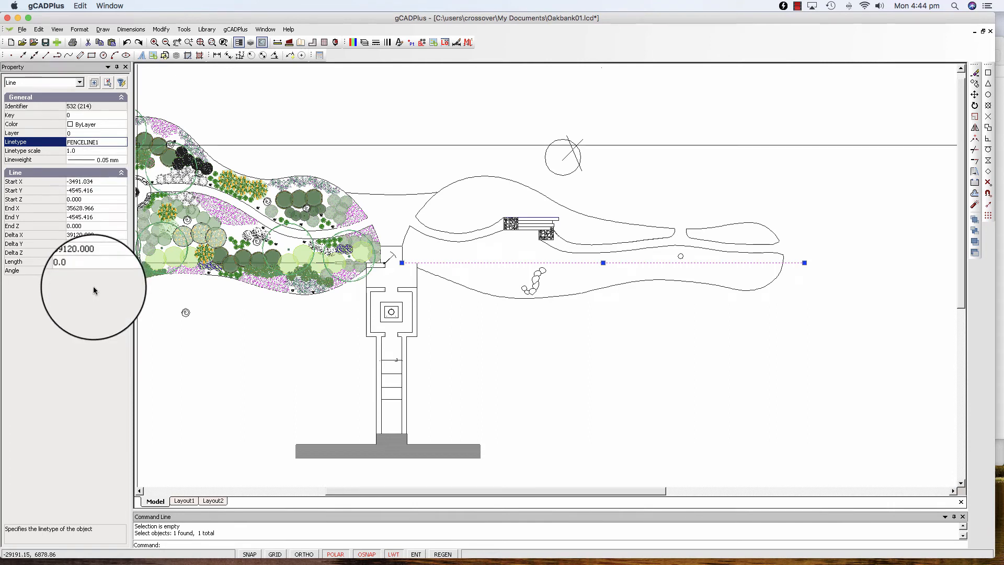
pyautogui.click(83, 152)
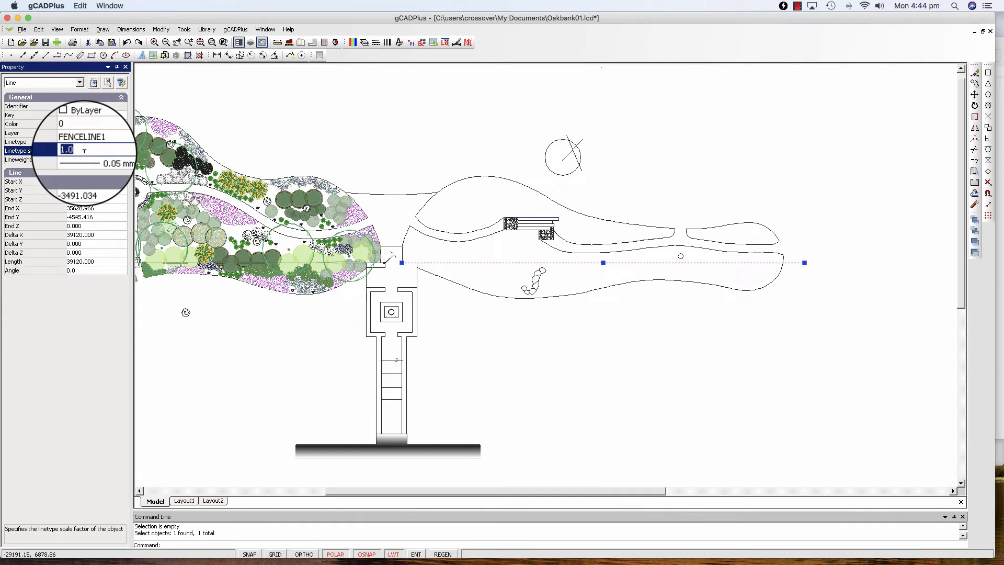
pyautogui.write('100')
pyautogui.press('Return')
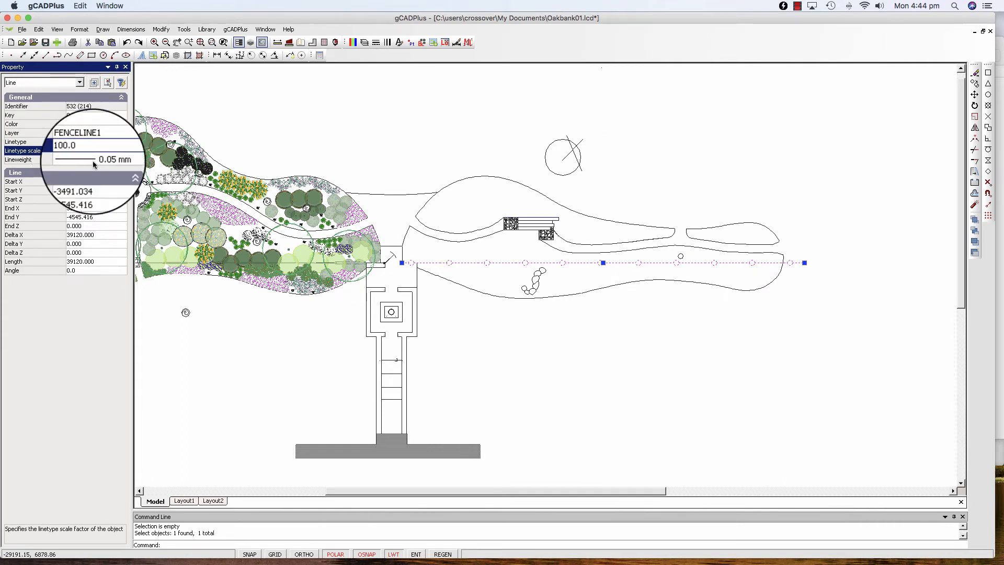
pyautogui.rightClick(413, 262)
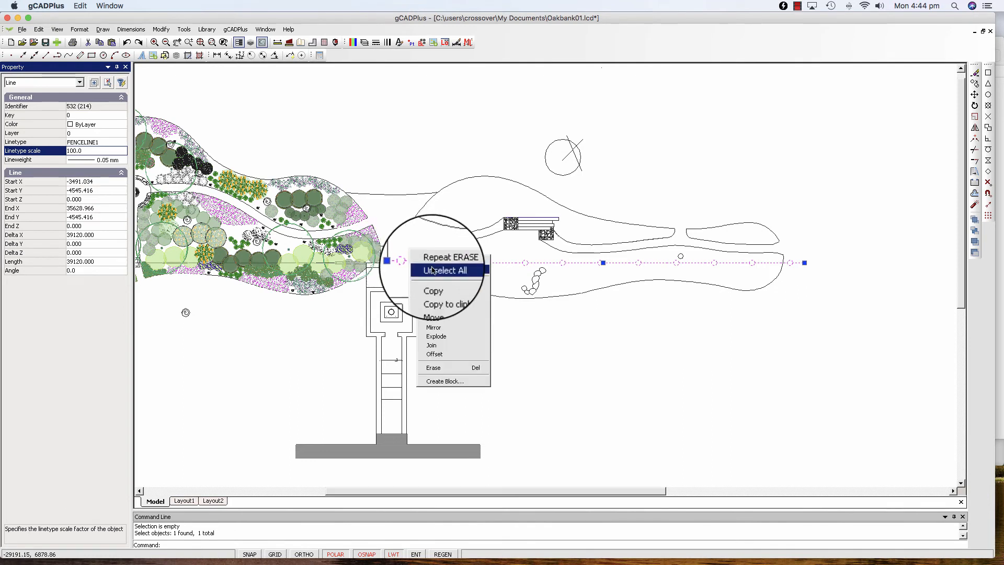
pyautogui.click(432, 272)
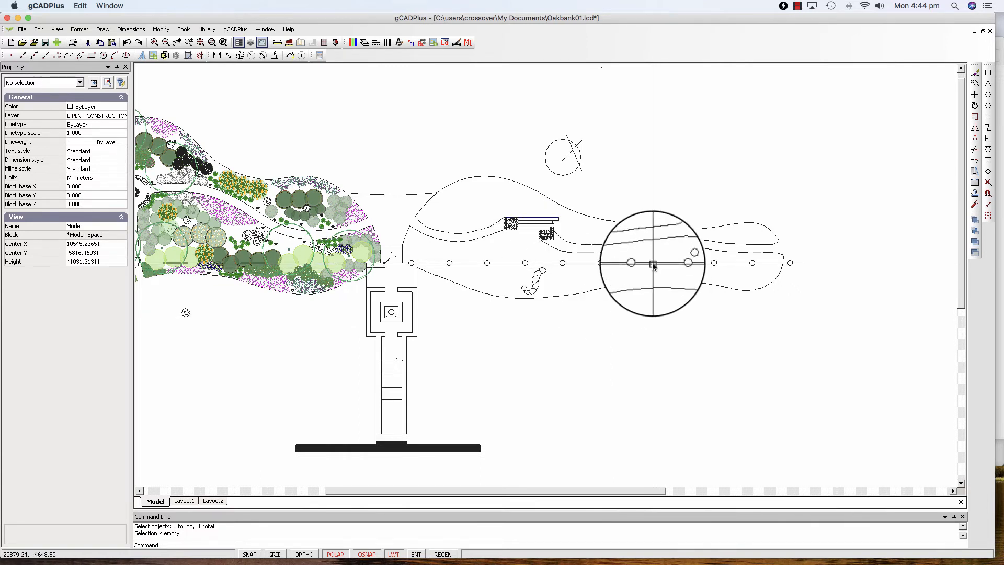
# - Set the linetype scale of the fence line past the gate to 200
pyautogui.click(652, 264)
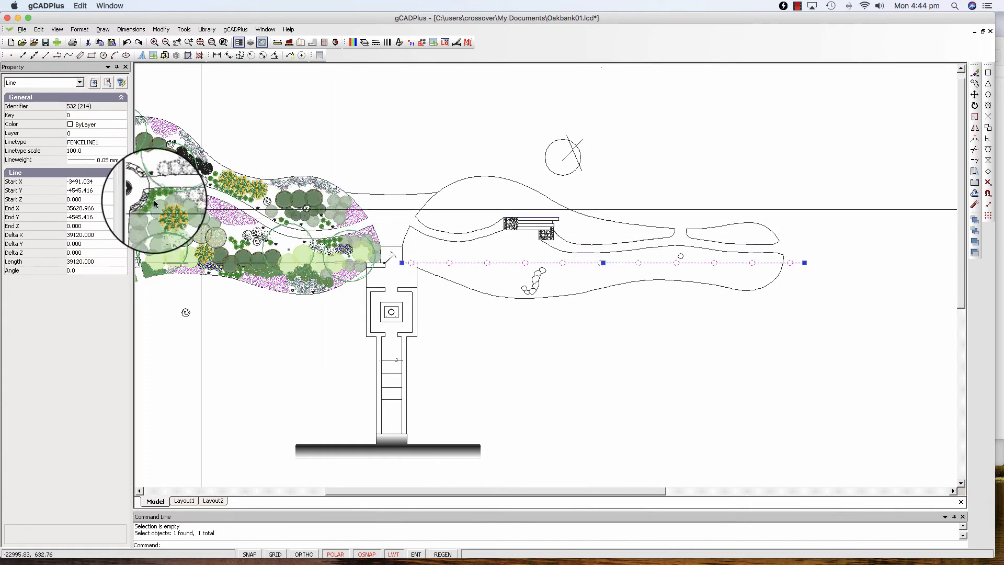
pyautogui.click(95, 151)
pyautogui.write('200')
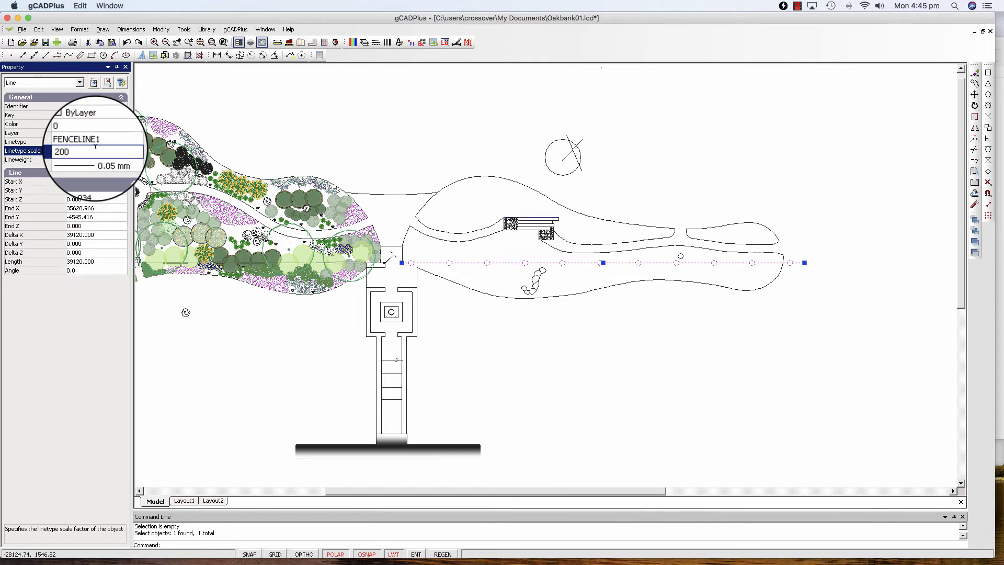
pyautogui.press('Return')
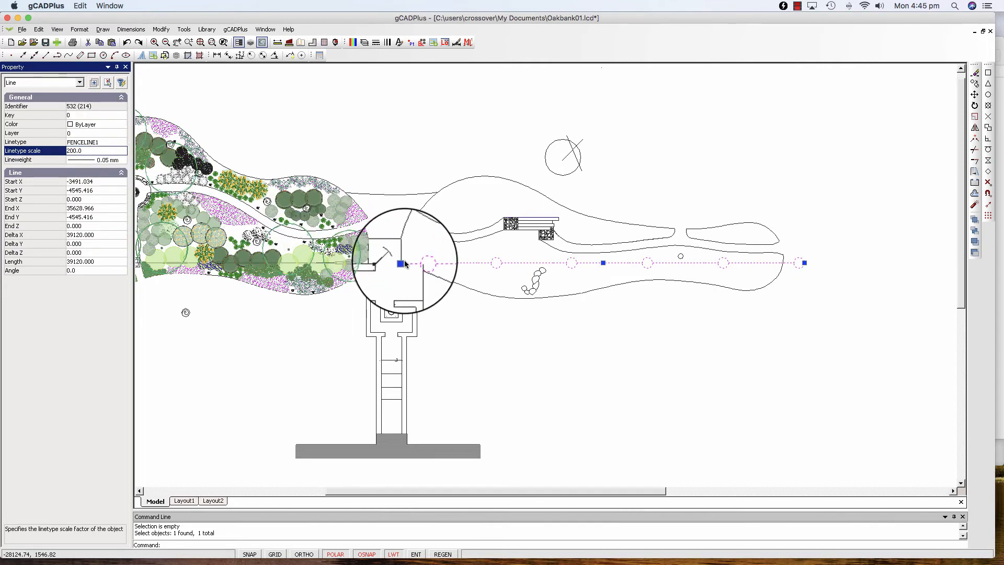
# - Set the fence line's linetype scale to 150 and clear the selection
pyautogui.click(81, 152)
pyautogui.press('BackSpace')
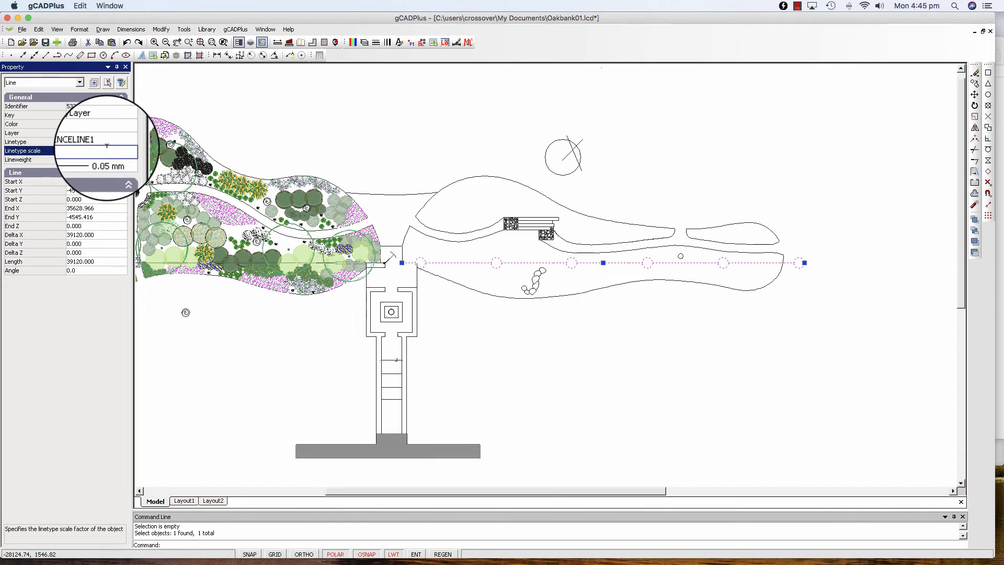
pyautogui.write('150')
pyautogui.press('Return')
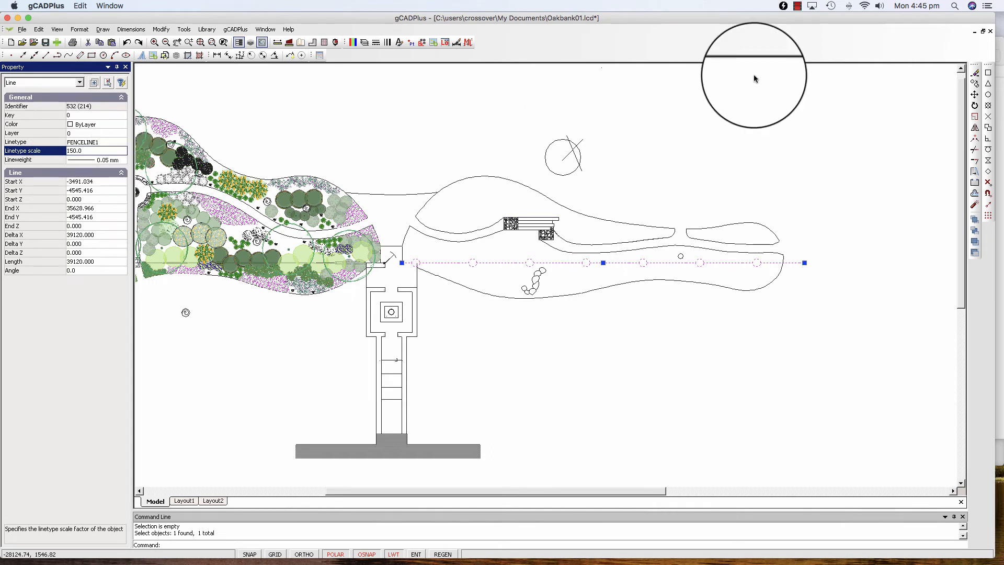
pyautogui.rightClick(667, 190)
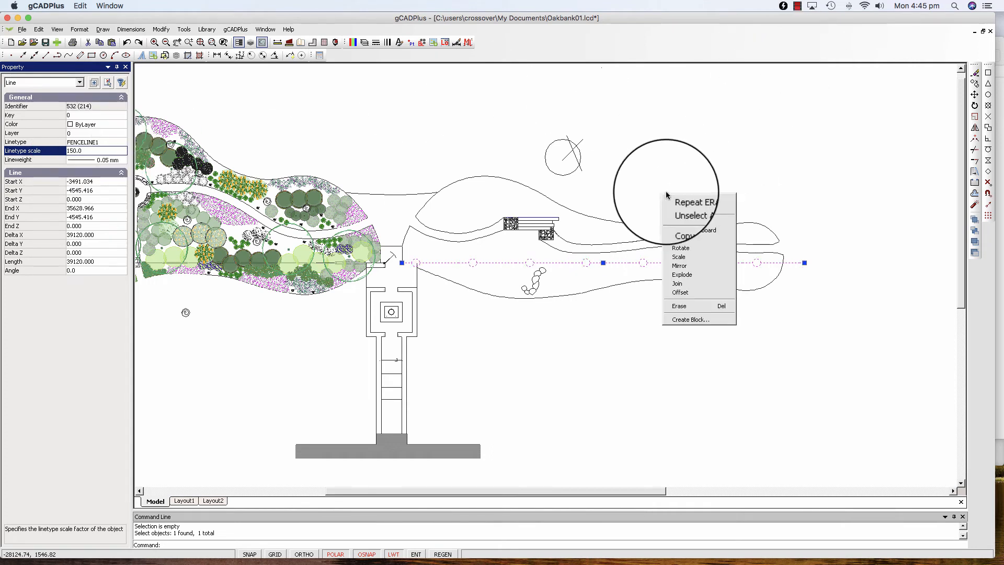
pyautogui.click(680, 205)
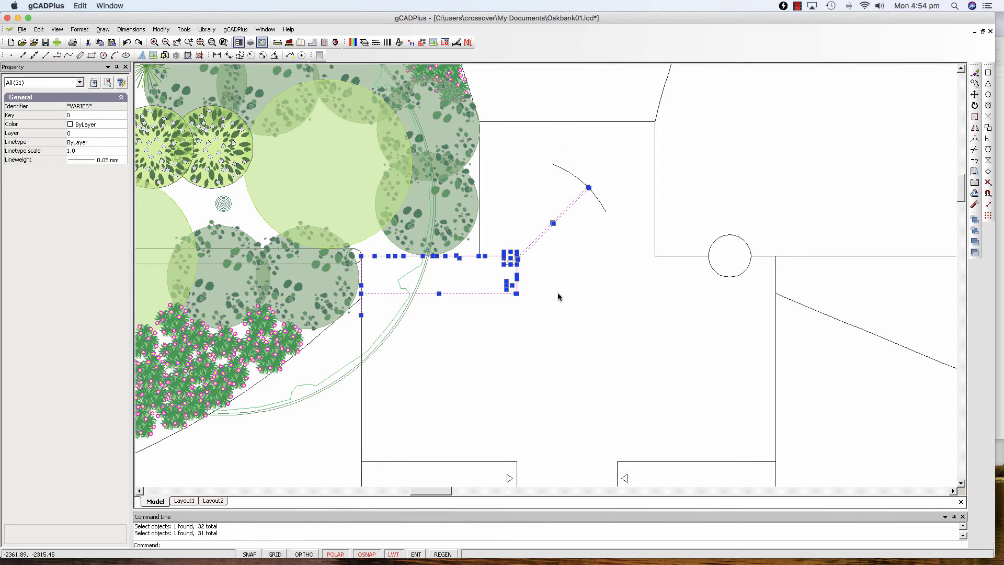
# - Review the object types in the selection beside the gate post, and remove the gate's two diagonal lines from the selection
pyautogui.scroll(2, 434, 284)
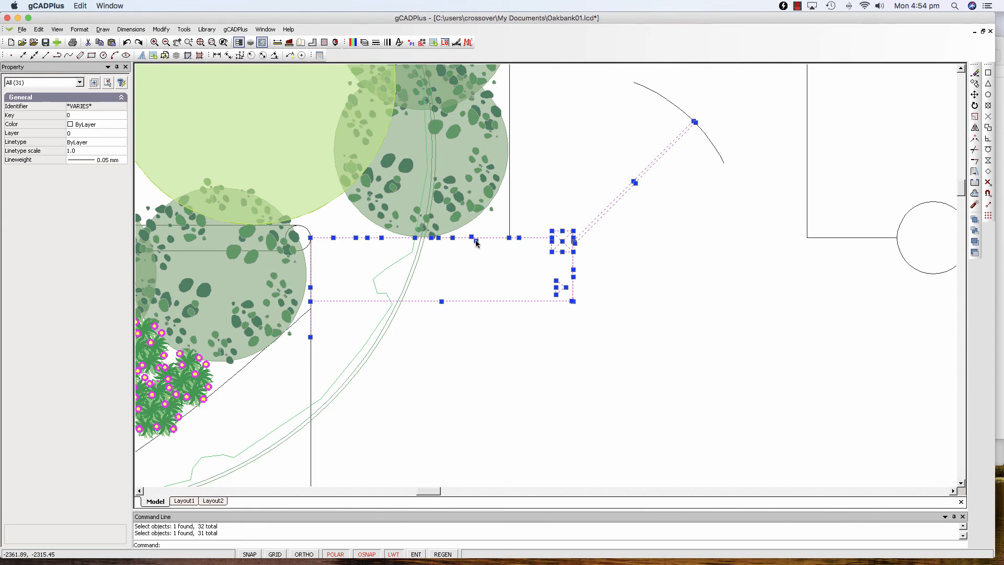
pyautogui.scroll(1, 475, 241)
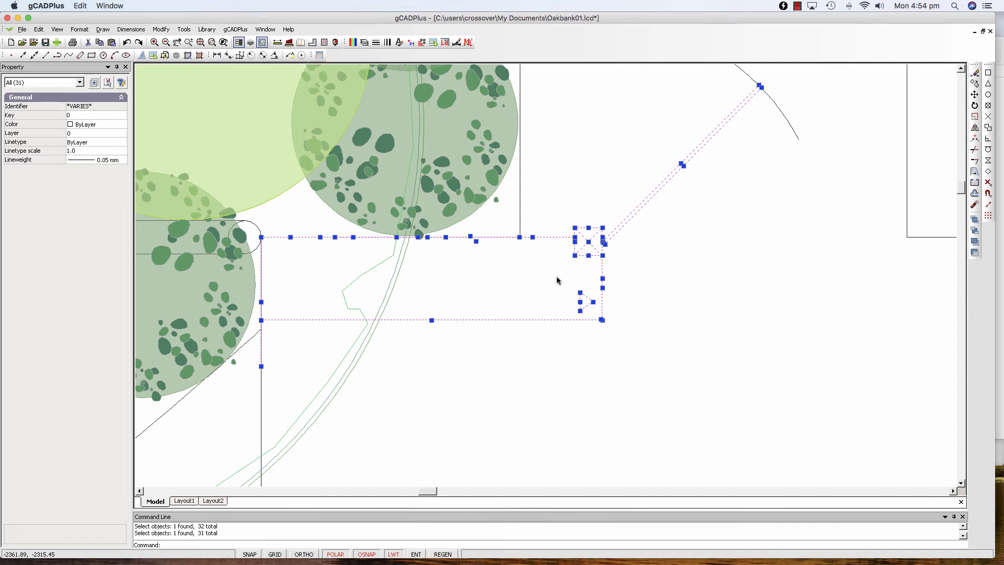
pyautogui.click(79, 83)
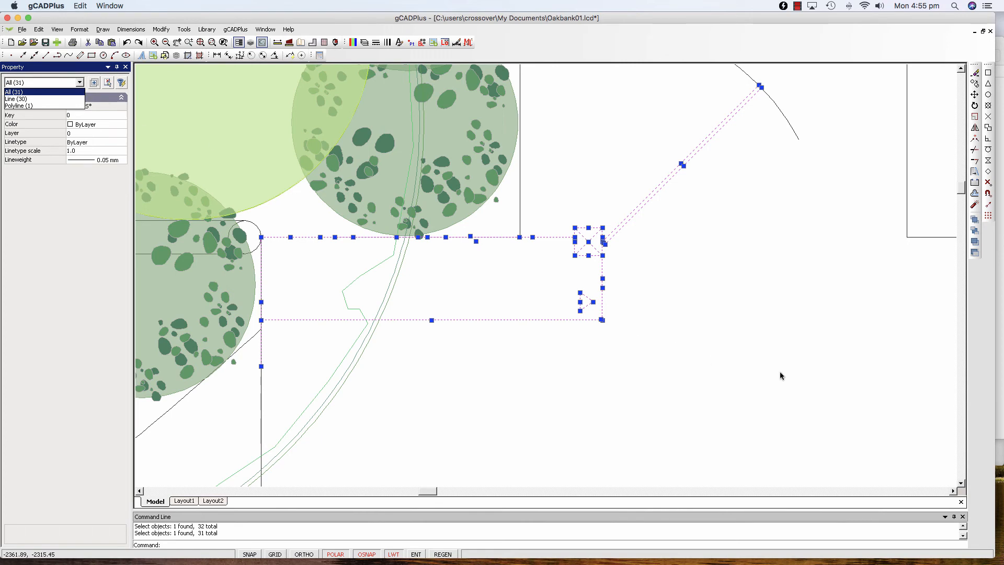
pyautogui.click(738, 342)
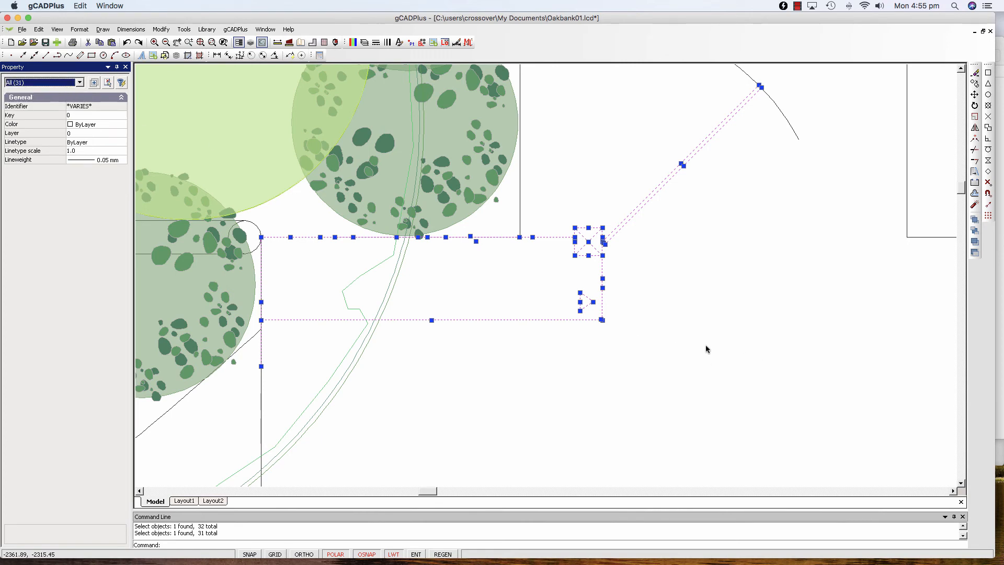
pyautogui.scroll(-1, 699, 350)
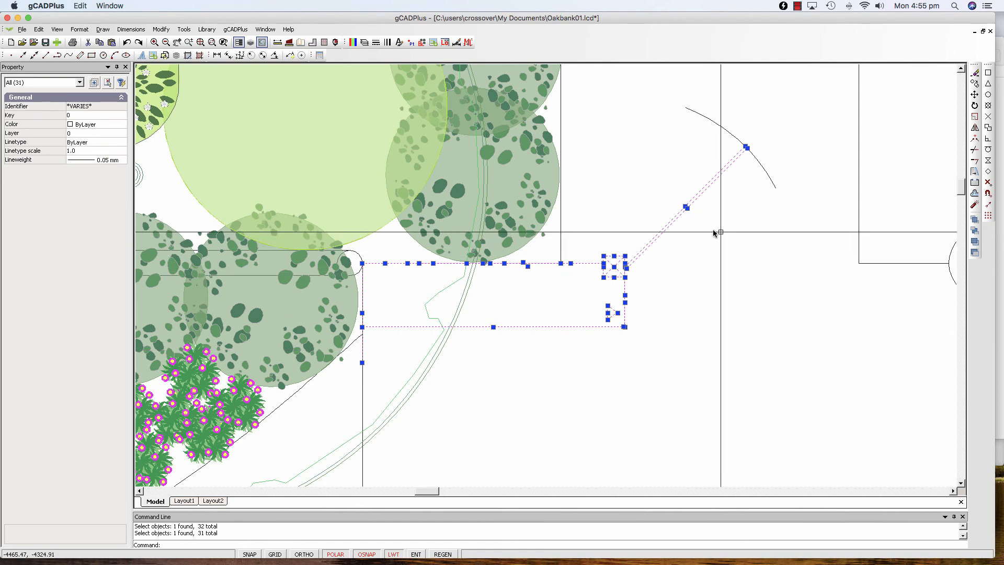
pyautogui.keyDown('shift'); pyautogui.click(686, 208); pyautogui.keyUp('shift')
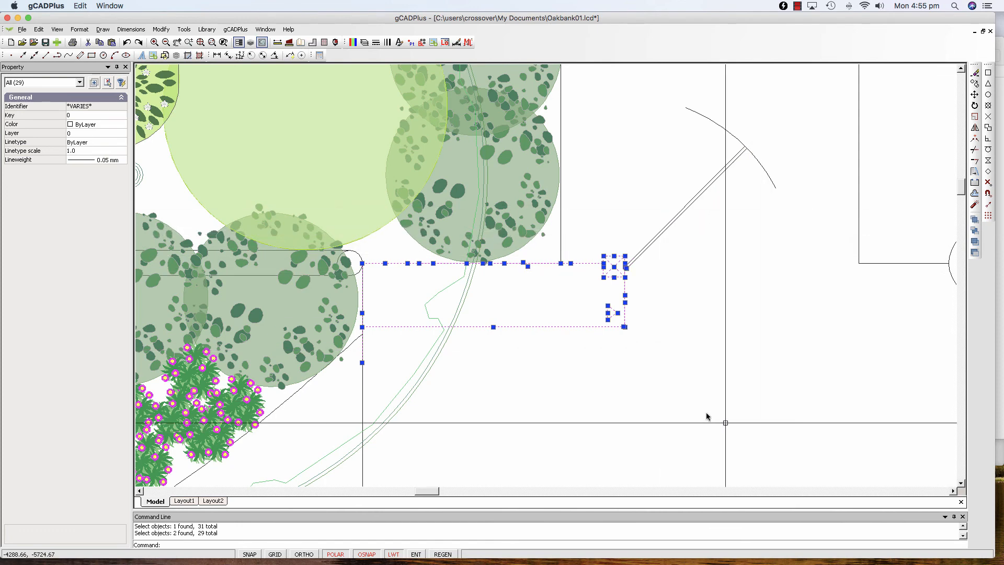